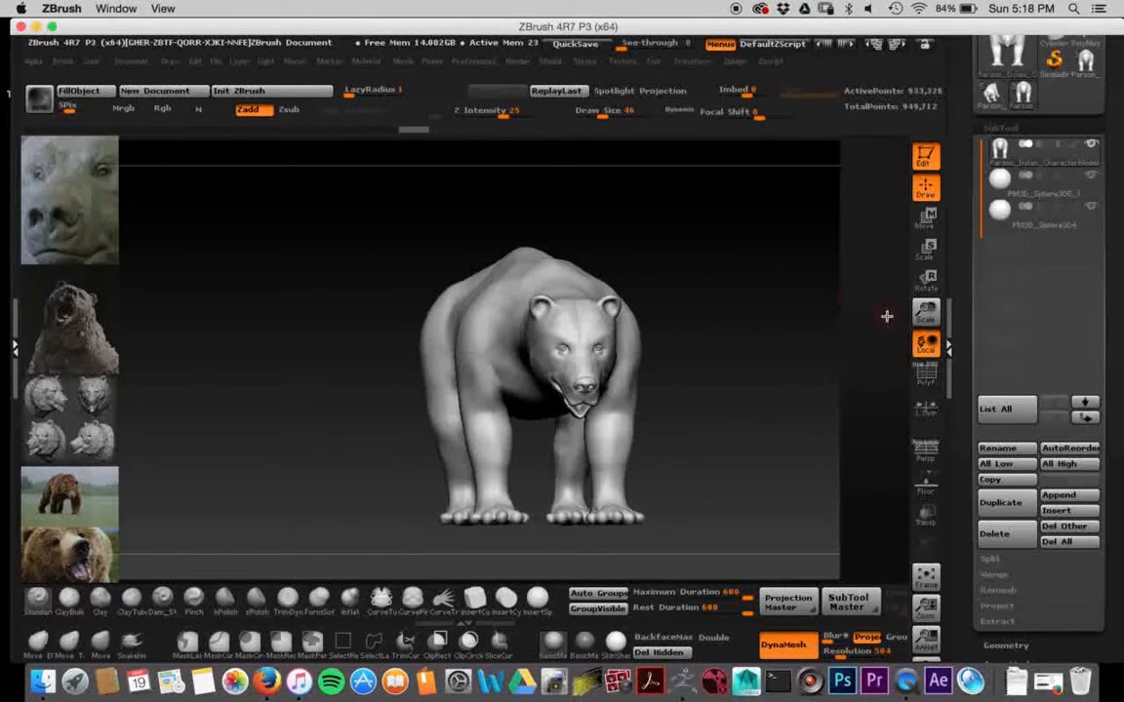
- Examine the smooth bear model's overall silhouette and leg proportions from the front and both sides
left_click_drag(770, 337, 730, 338, "alt")
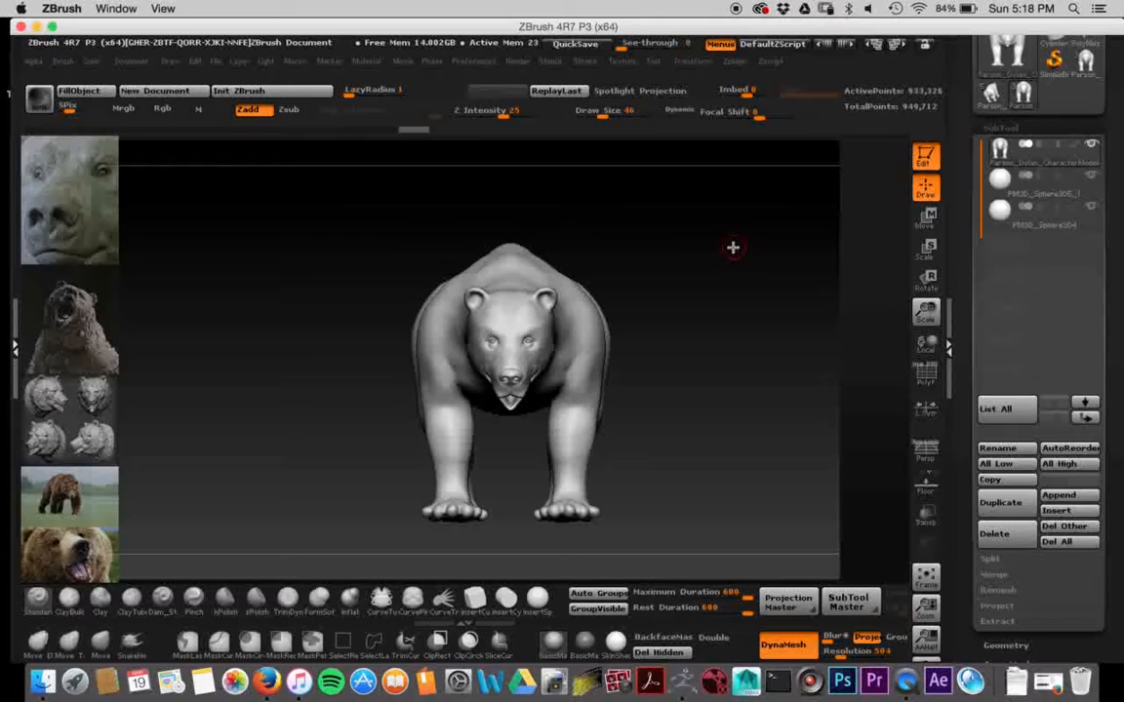
scroll(657, 276, "up", 3)
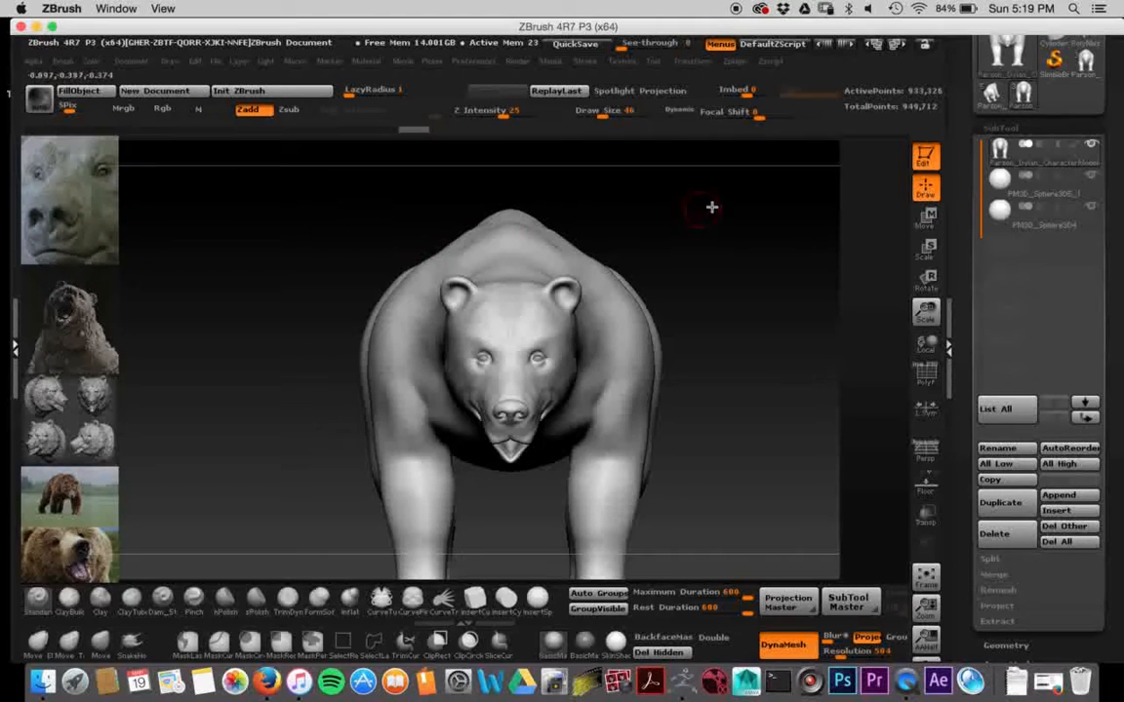
left_click_drag(709, 224, 622, 216)
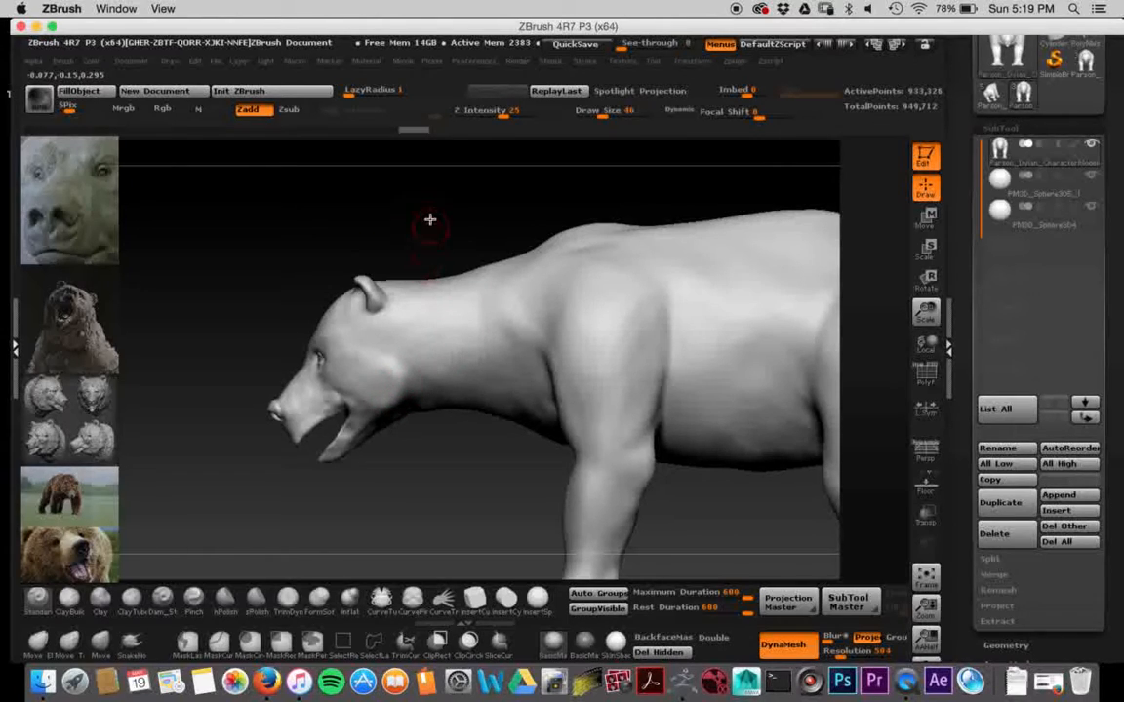
left_click_drag(453, 213, 469, 145, "alt")
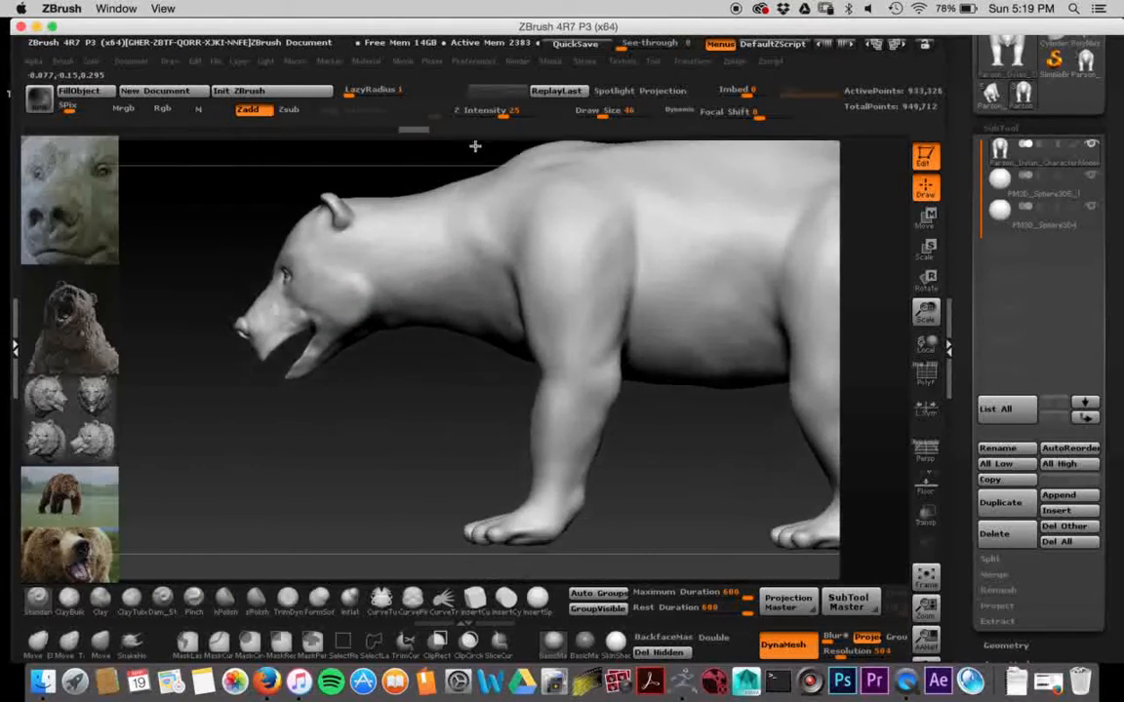
left_click_drag(466, 402, 422, 389, "alt")
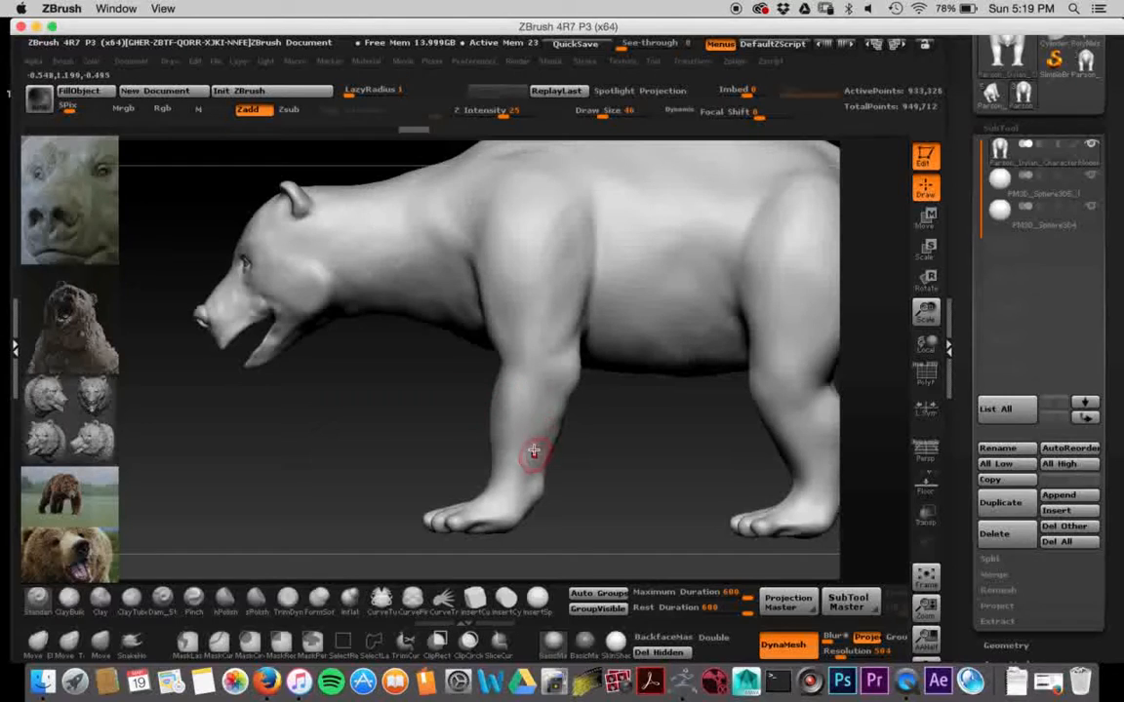
left_click_drag(458, 439, 531, 431)
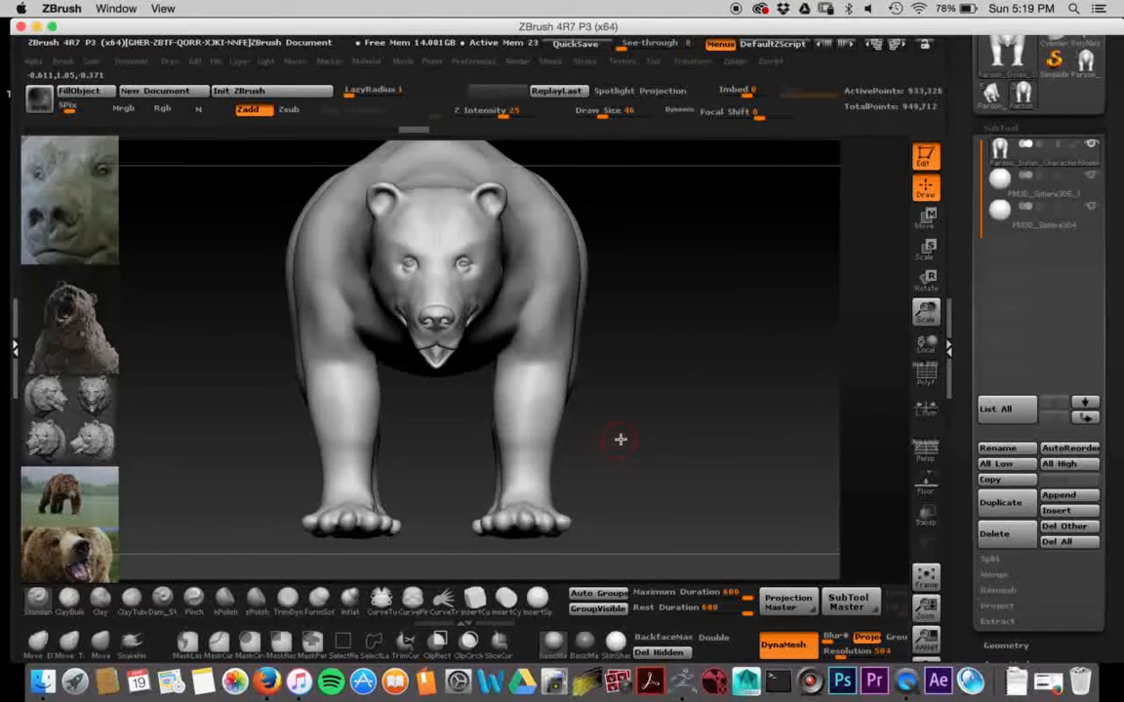
left_click_drag(682, 400, 572, 434)
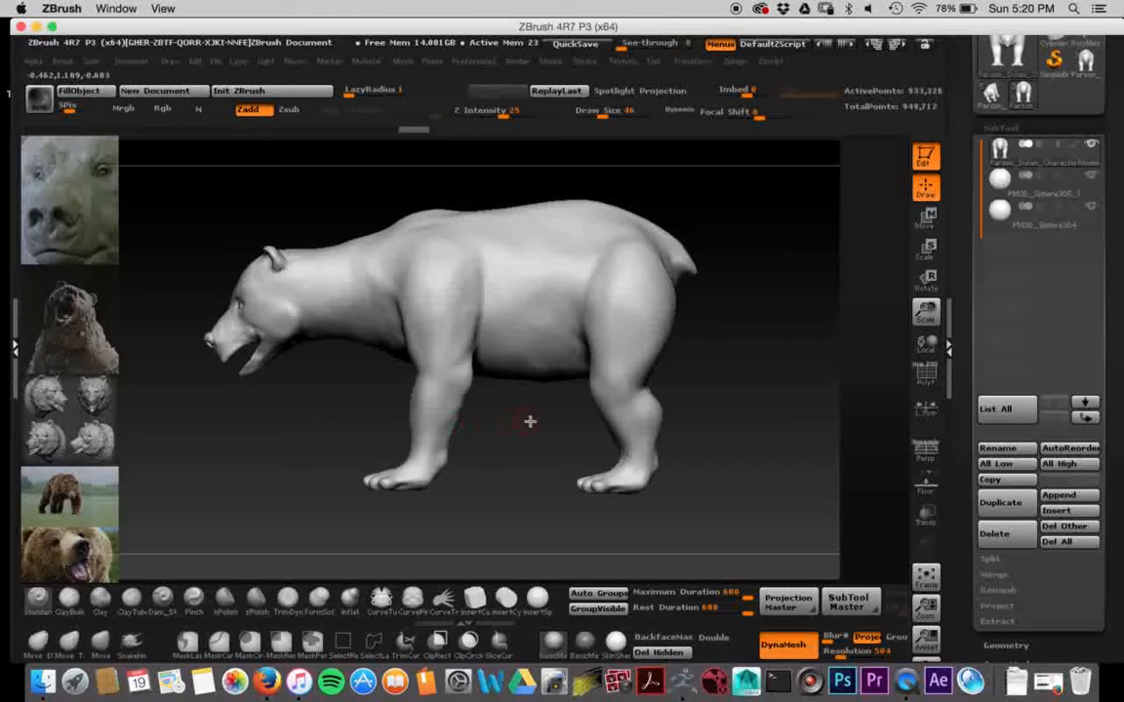
left_click_drag(723, 424, 596, 438)
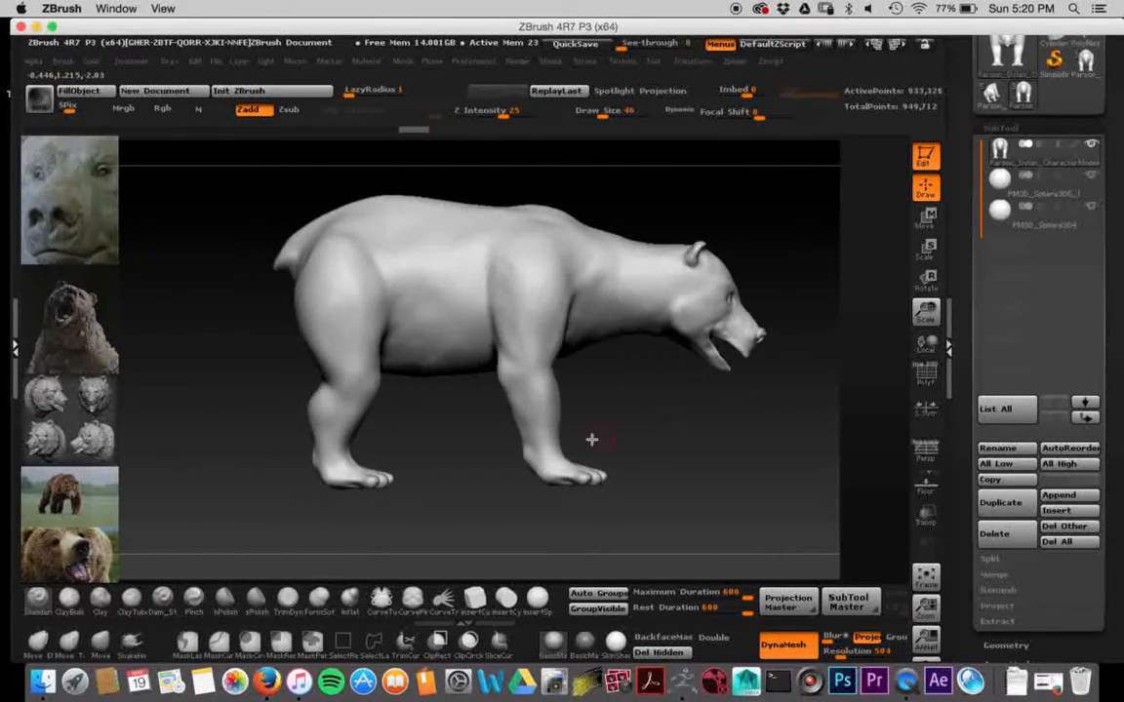
left_click_drag(480, 430, 438, 441)
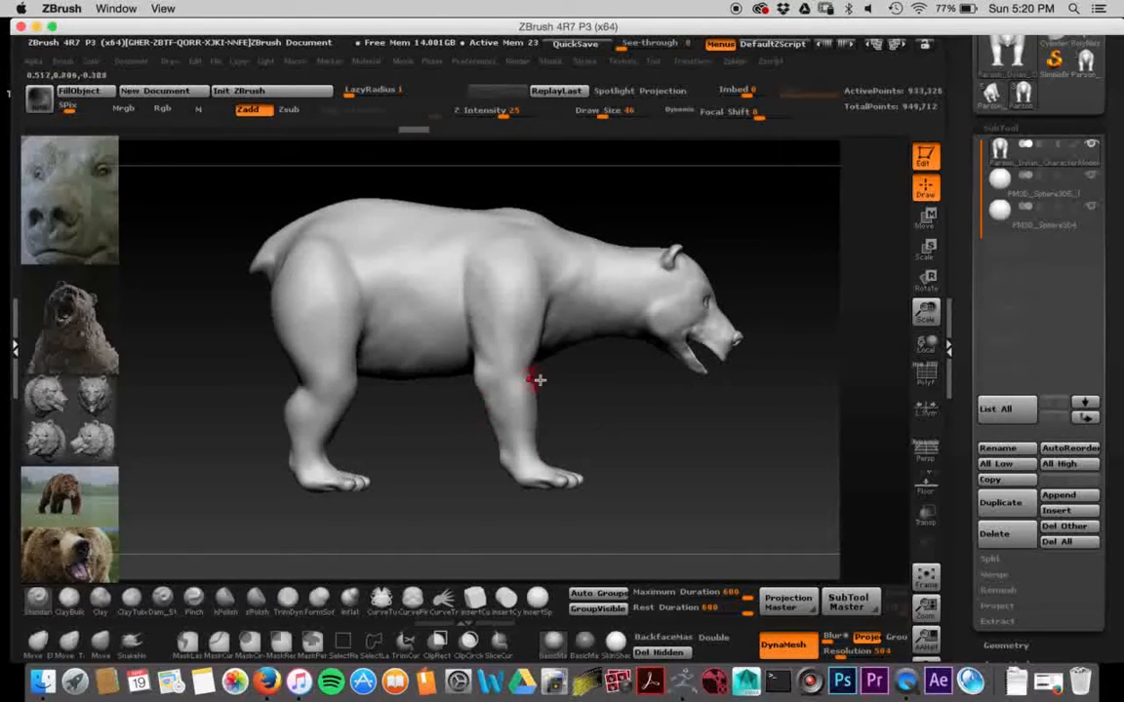
left_click_drag(585, 383, 536, 372)
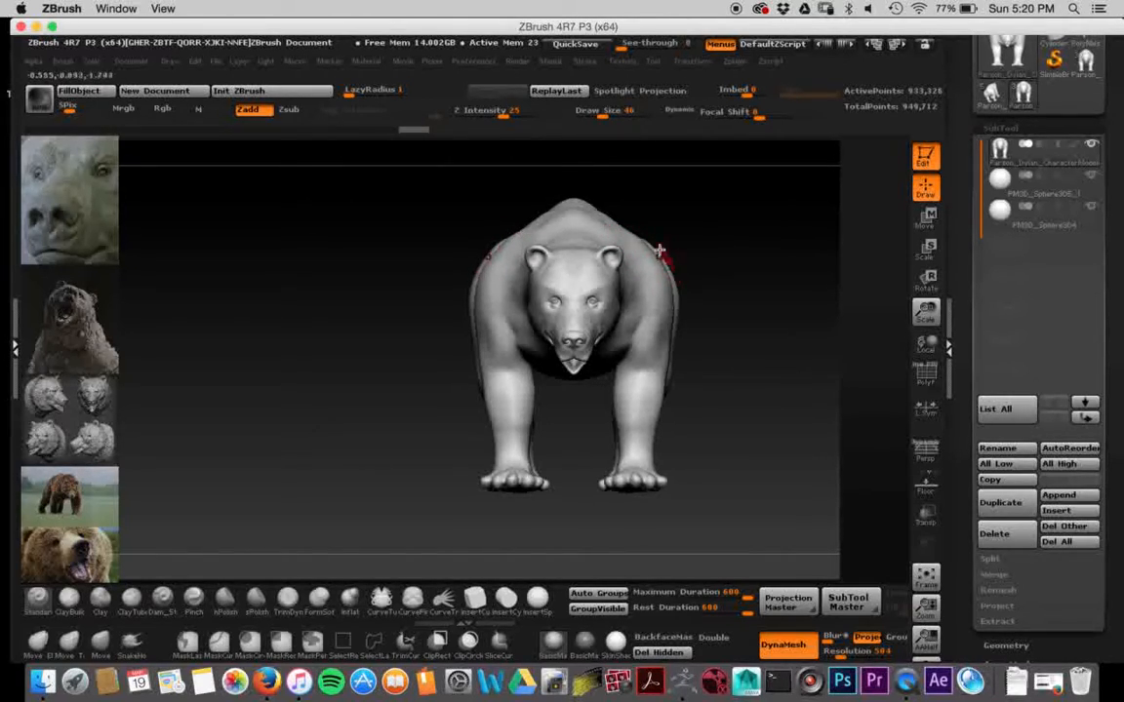
- Examine the bear's ears, muzzle and jaw up close, plus the shoulder, belly and haunch in profile
mouse_move(715, 272)
left_mouse_down()
mouse_move(697, 286)
mouse_move(684, 278)
mouse_move(710, 276)
left_mouse_up()
left_click_drag(739, 316, 799, 430, "alt")
left_click_drag(775, 205, 636, 224, "alt")
left_click_drag(700, 260, 763, 193, "alt")
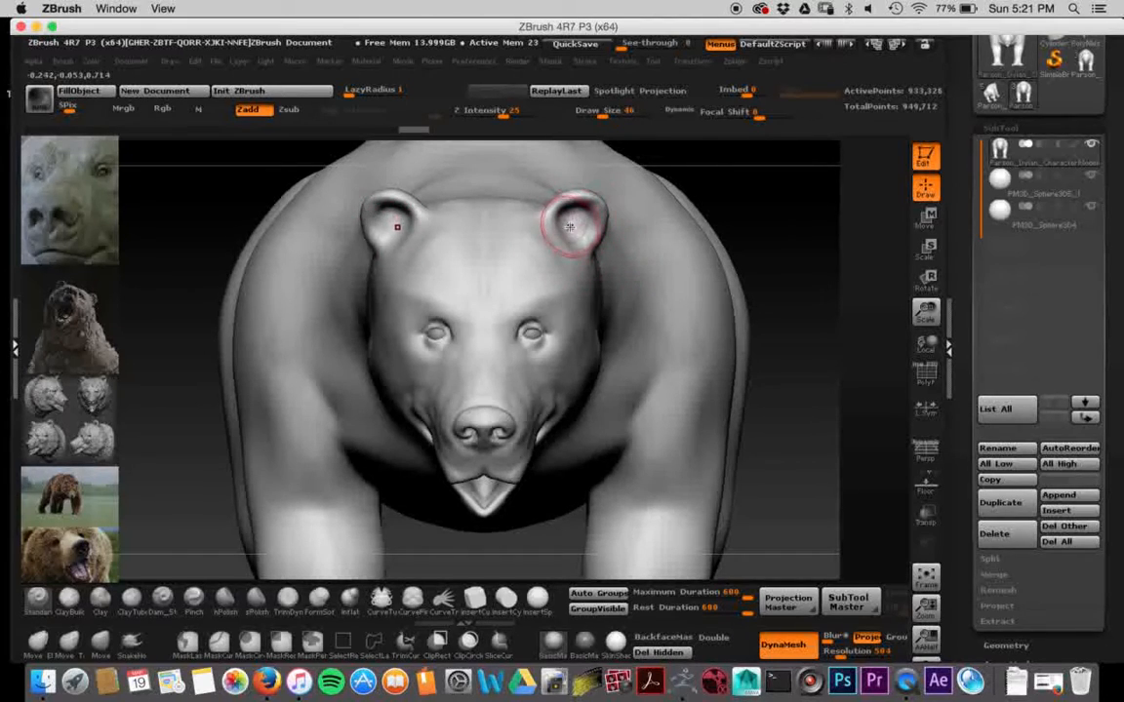
left_click_drag(745, 207, 711, 214)
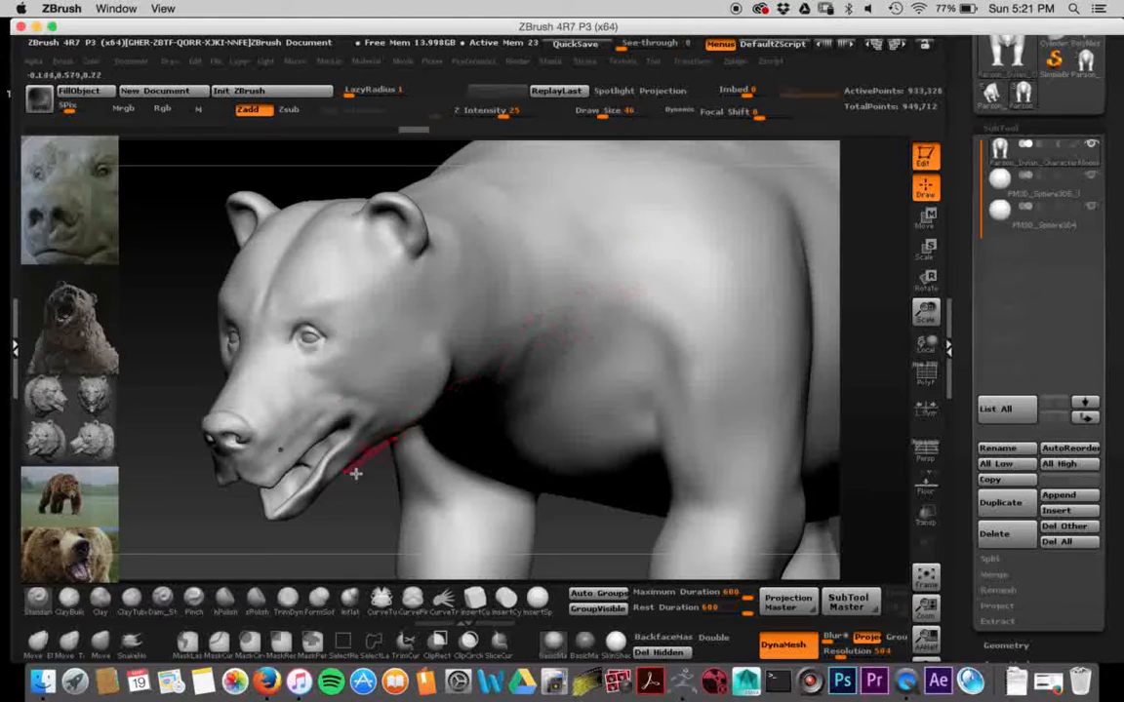
mouse_move(374, 427)
left_mouse_down()
mouse_move(336, 426)
mouse_move(296, 465)
left_mouse_up()
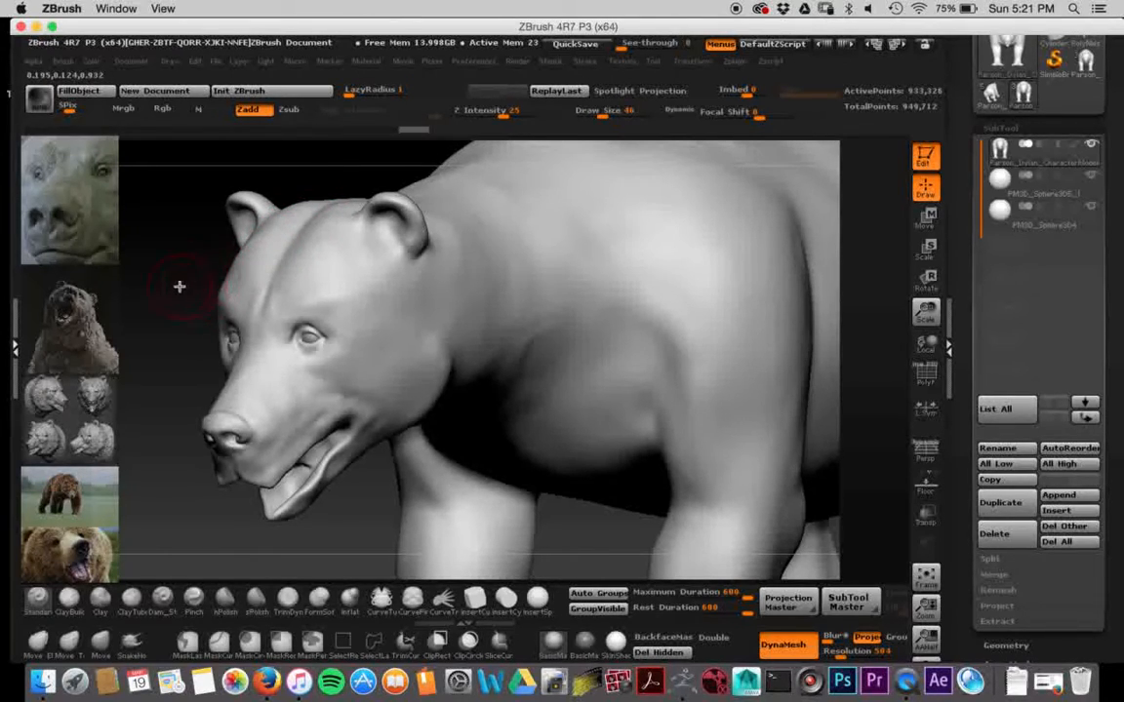
left_click_drag(181, 270, 197, 248)
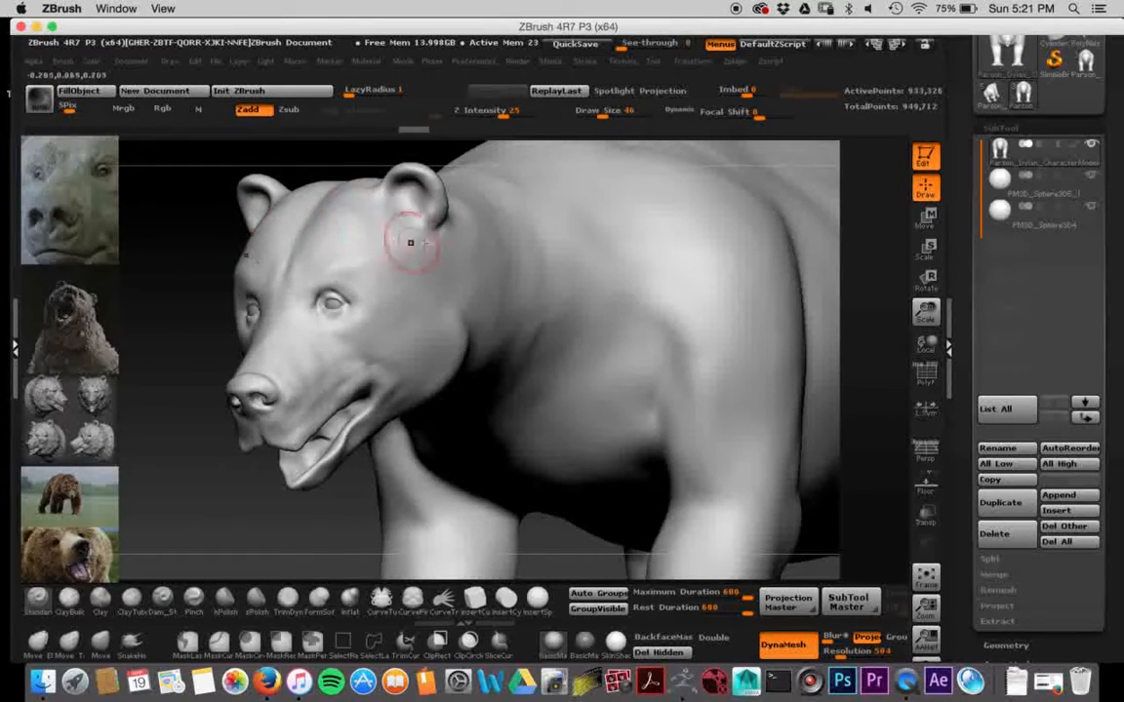
left_click_drag(195, 271, 155, 250)
left_click_drag(390, 478, 342, 439, "shift")
left_click_drag(381, 442, 339, 371)
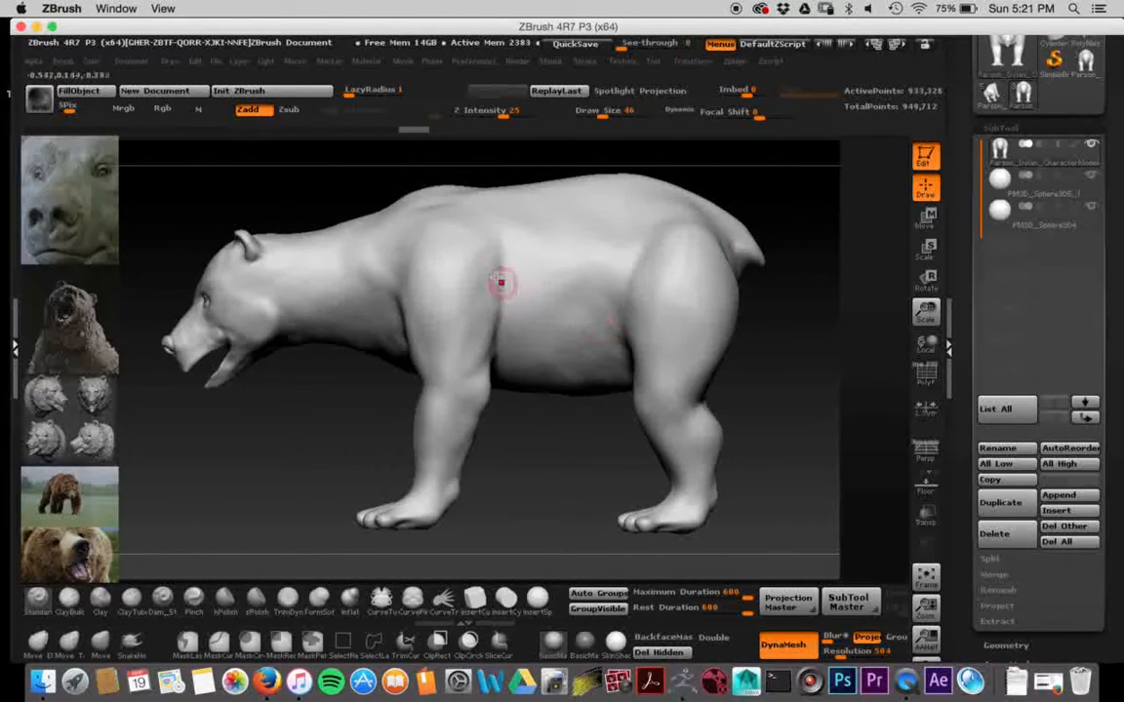
left_click_drag(492, 268, 493, 333)
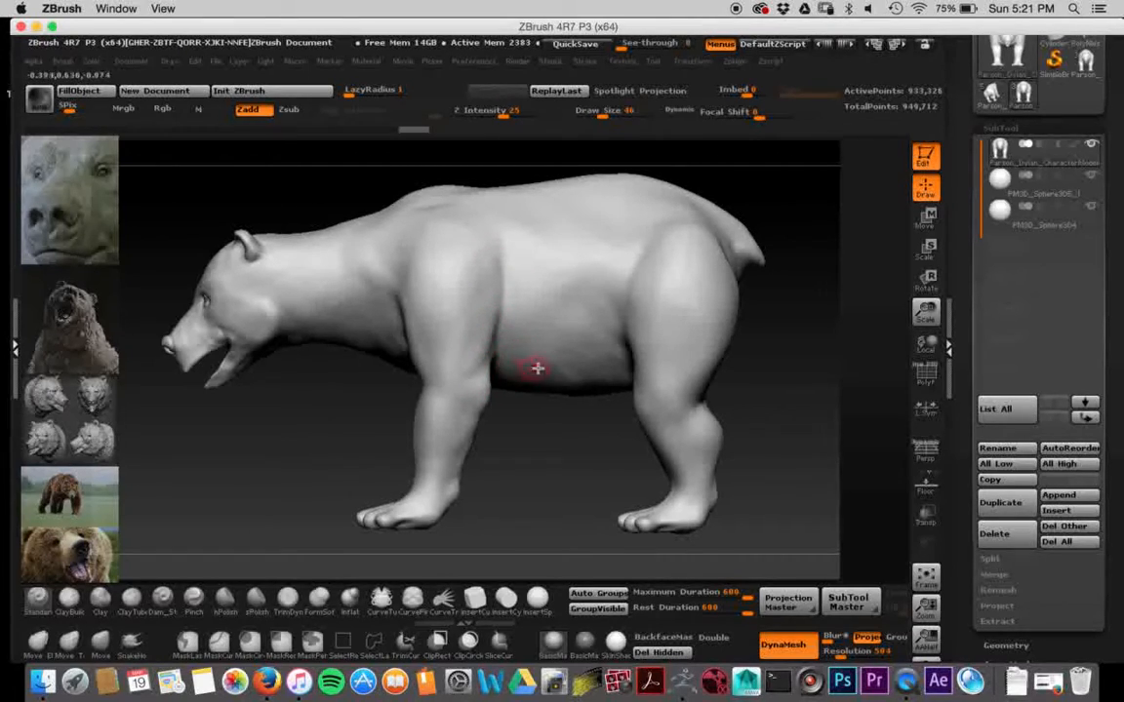
left_click_drag(565, 407, 567, 266)
left_click_drag(579, 391, 734, 339)
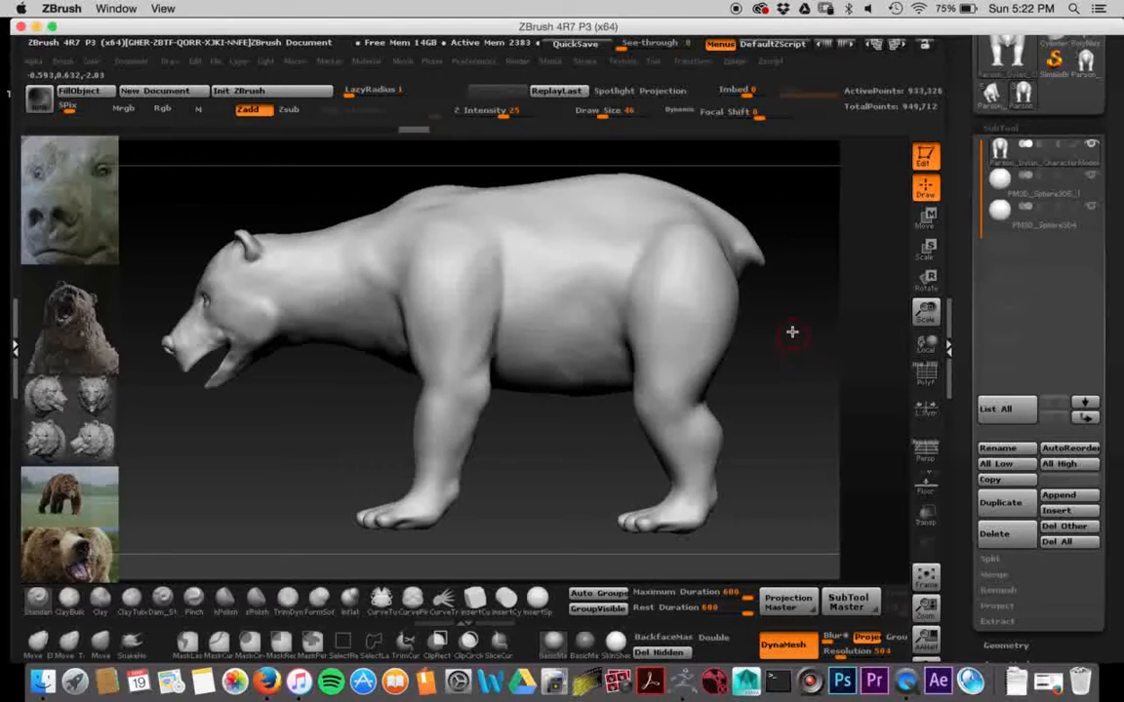
- Smooth the inner side of the hind lower leg near the ankle, working from behind the bear
left_click_drag(796, 321, 699, 316)
left_click_drag(655, 243, 715, 246, "alt")
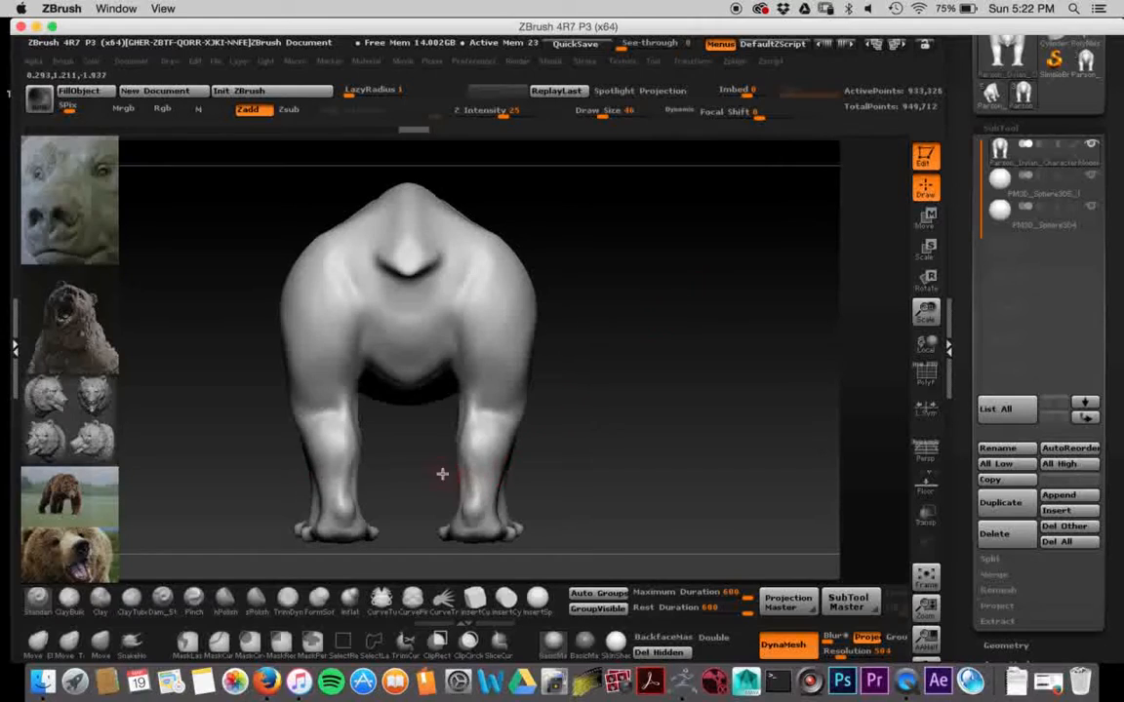
mouse_move(457, 462)
left_mouse_down()
mouse_move(467, 530)
mouse_move(456, 458)
mouse_move(444, 468)
mouse_move(467, 505)
left_mouse_up()
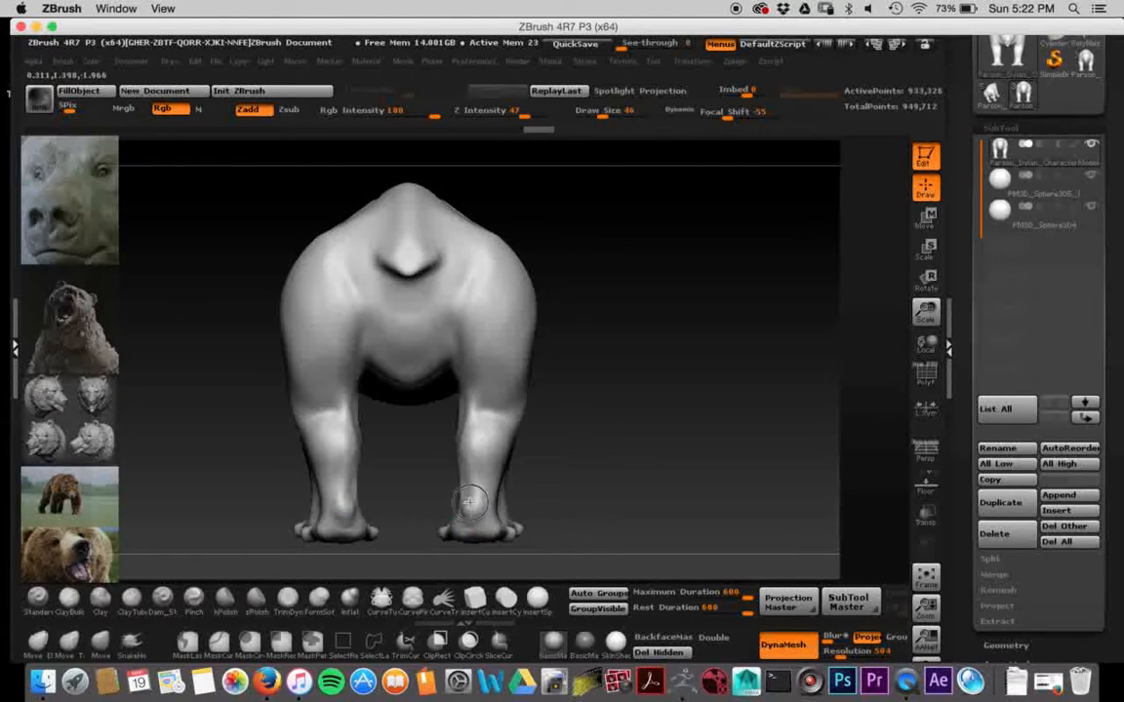
key("b")
key("m")
key("v")
- Examine the bear's flank, underside and leg placement from the side, from below and from the front
left_click_drag(669, 430, 712, 430)
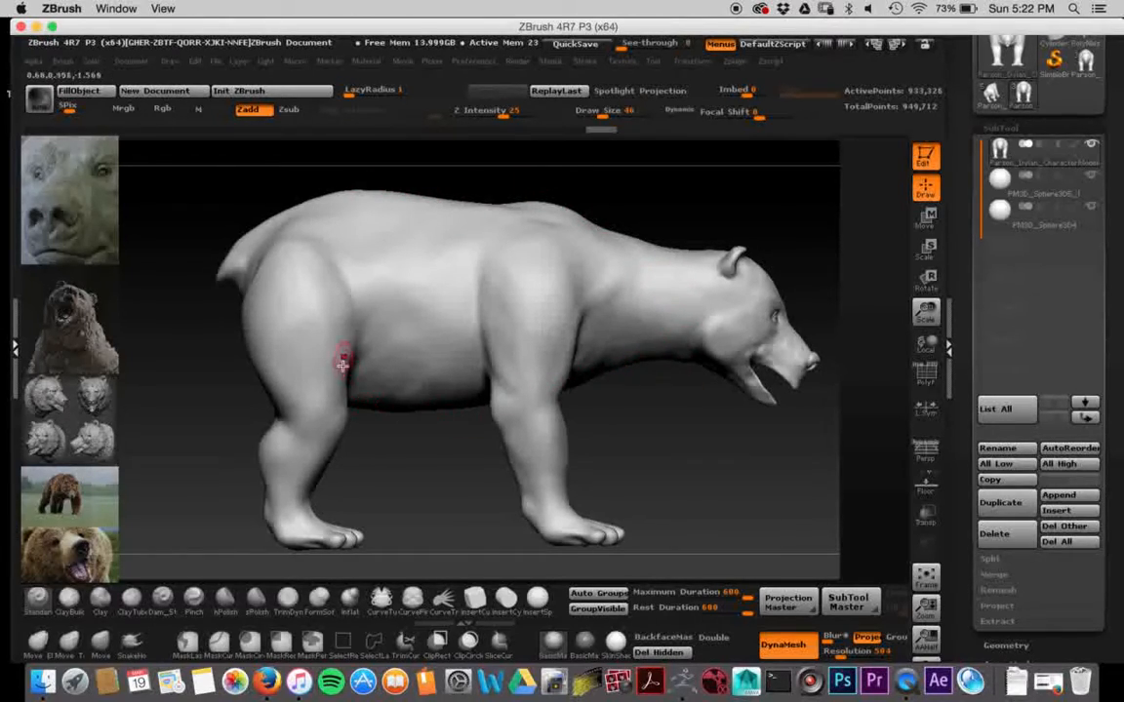
left_click_drag(661, 405, 625, 398, "alt")
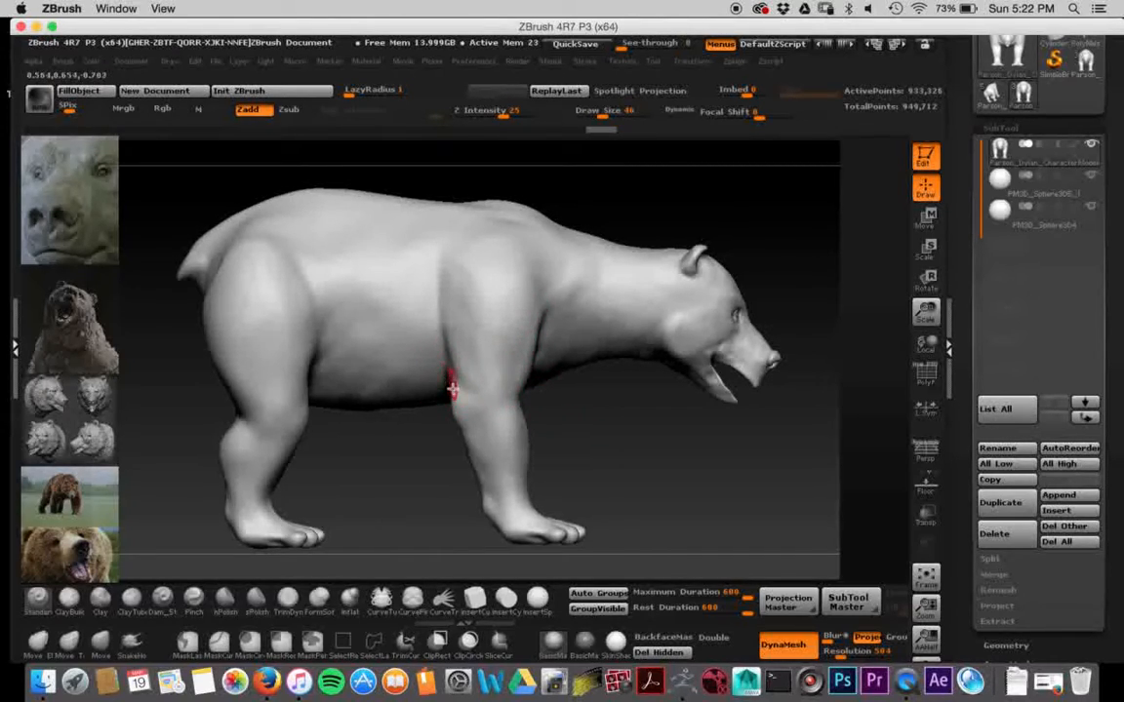
left_click_drag(598, 446, 612, 265)
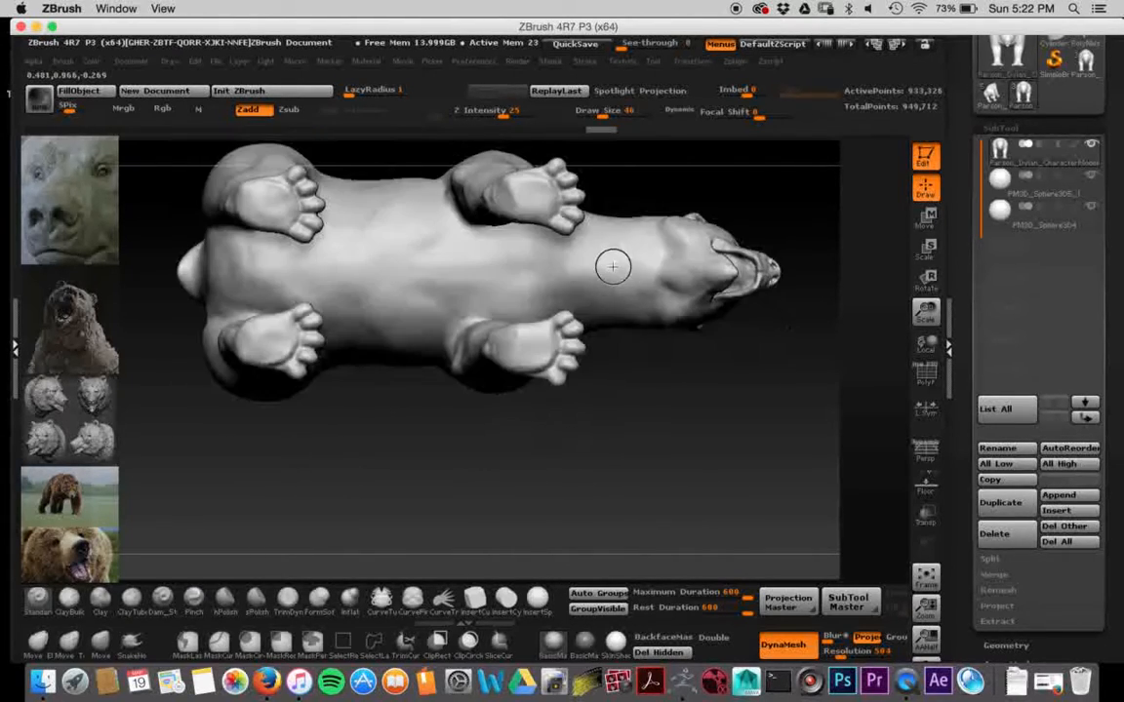
left_click_drag(423, 479, 507, 535, "alt")
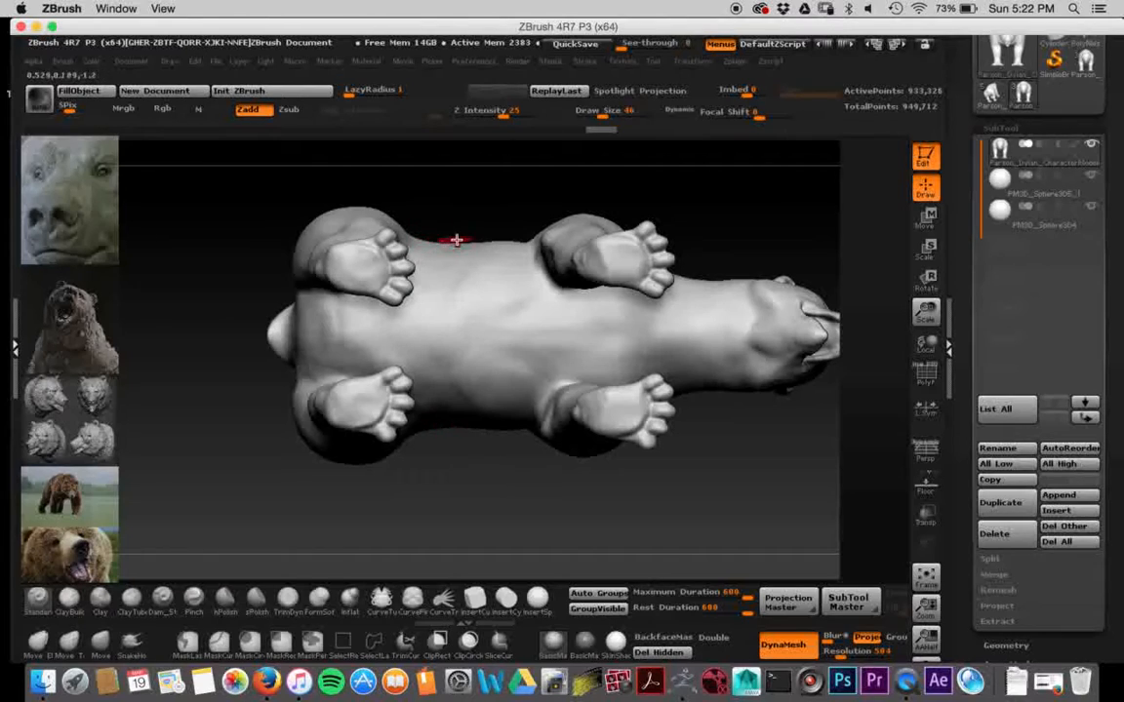
left_click_drag(461, 233, 474, 198)
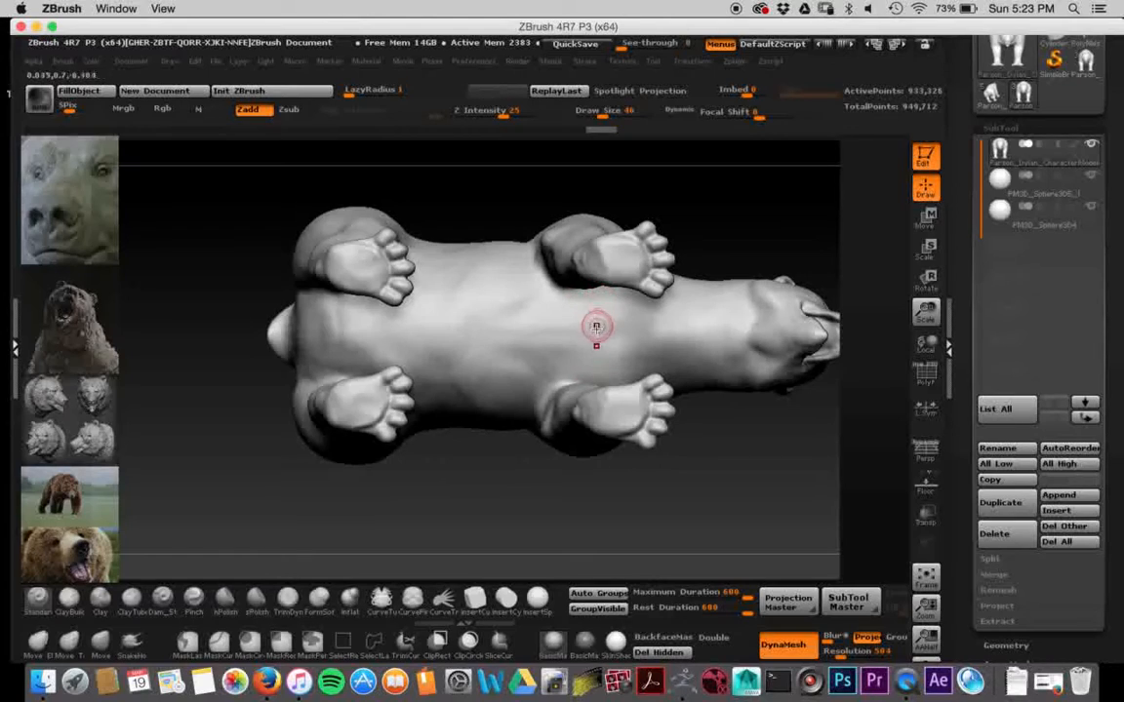
left_click_drag(704, 243, 603, 313)
left_click_drag(484, 221, 431, 364, "alt")
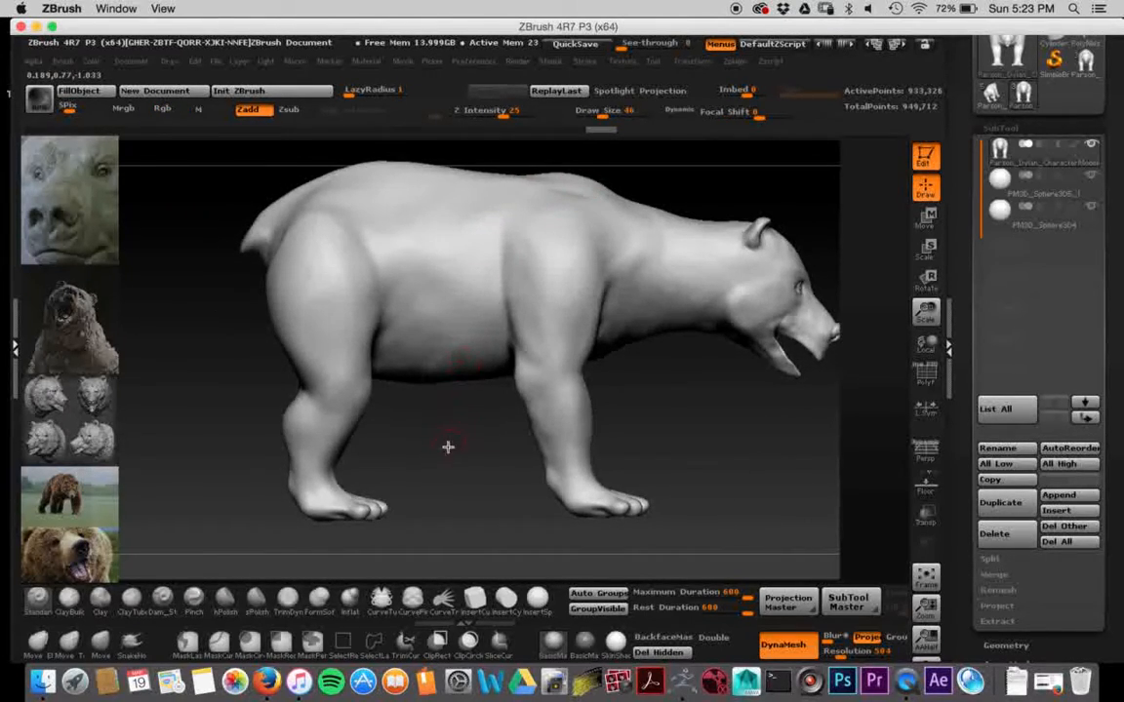
left_click_drag(451, 446, 447, 459, "alt")
left_click_drag(654, 423, 569, 419)
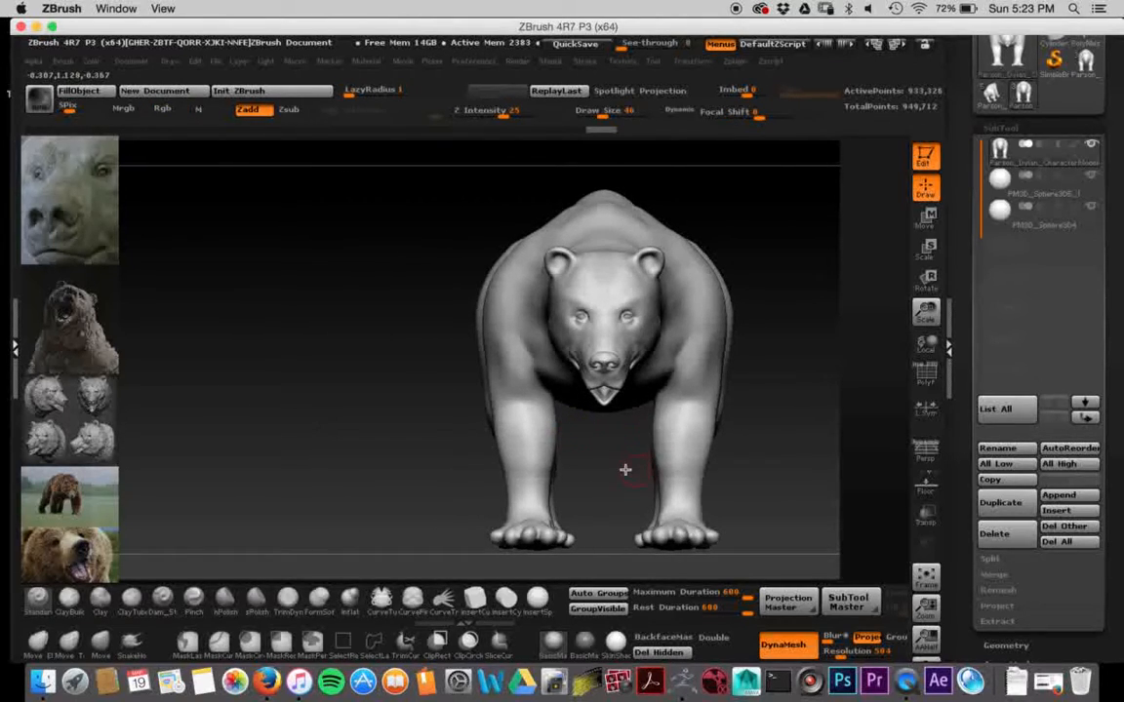
- Switch the active tool to the Asset2 Version4 bear with the sculpted skin folds
left_click_drag(597, 464, 355, 474)
key("b")
key("s")
key("t")
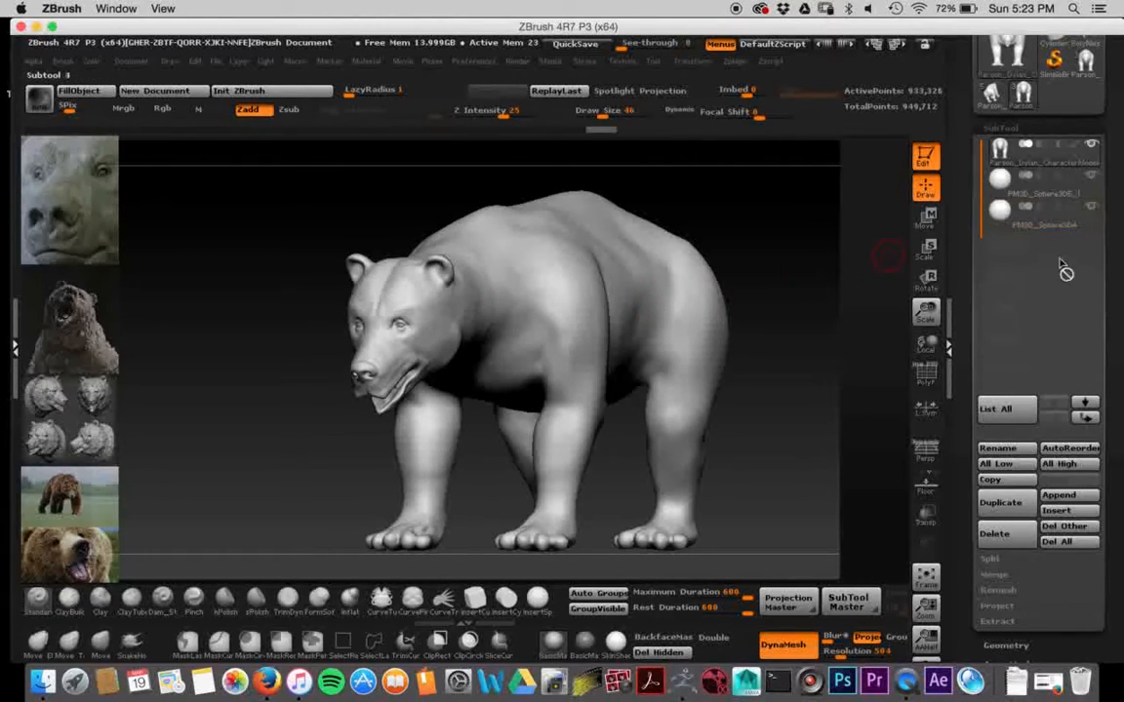
mouse_move(1022, 92)
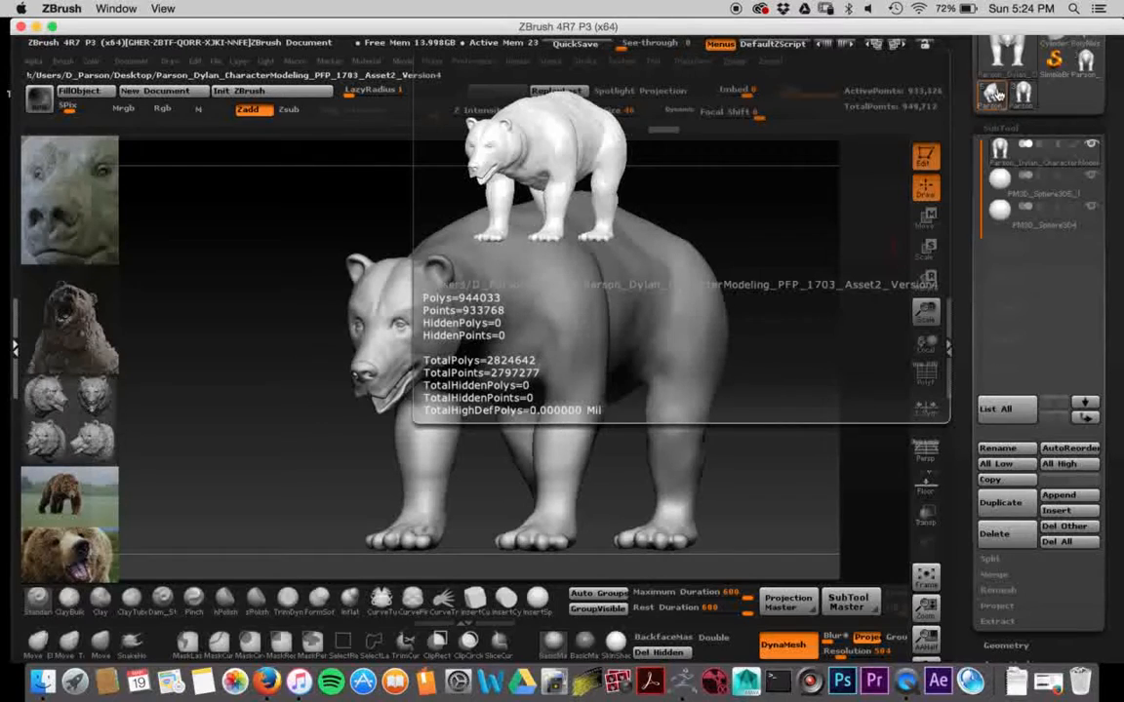
left_click(993, 94)
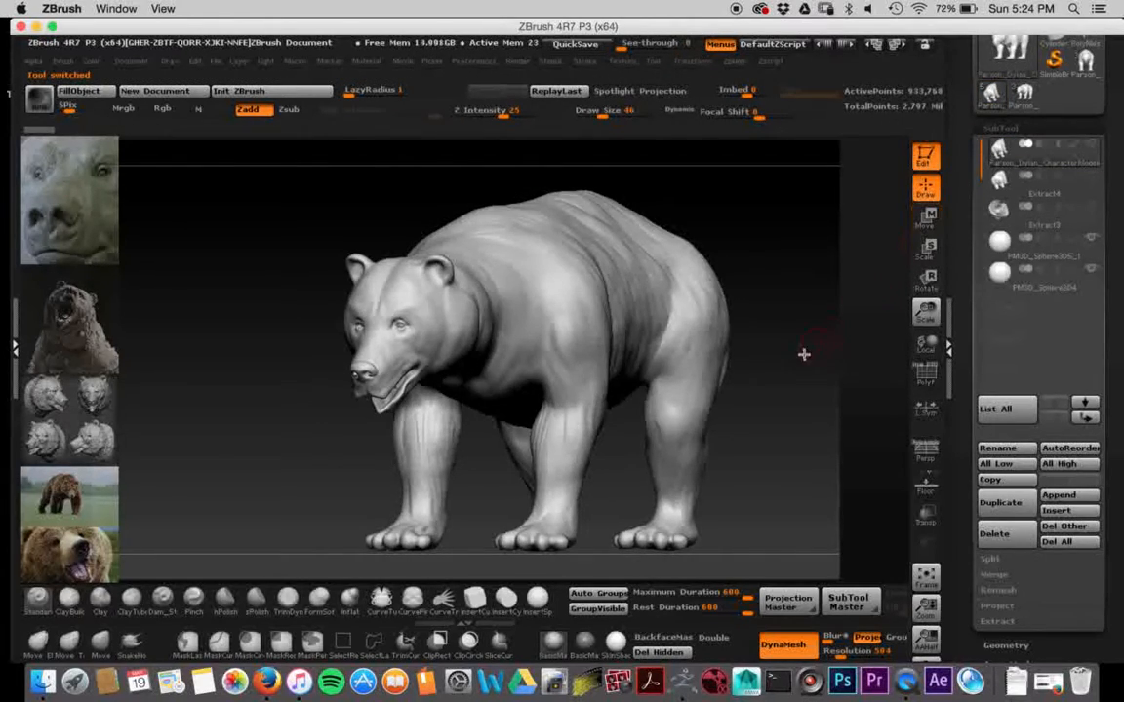
- Smooth the crease on the inner surface of the bear's far hind leg
left_click_drag(808, 321, 683, 312)
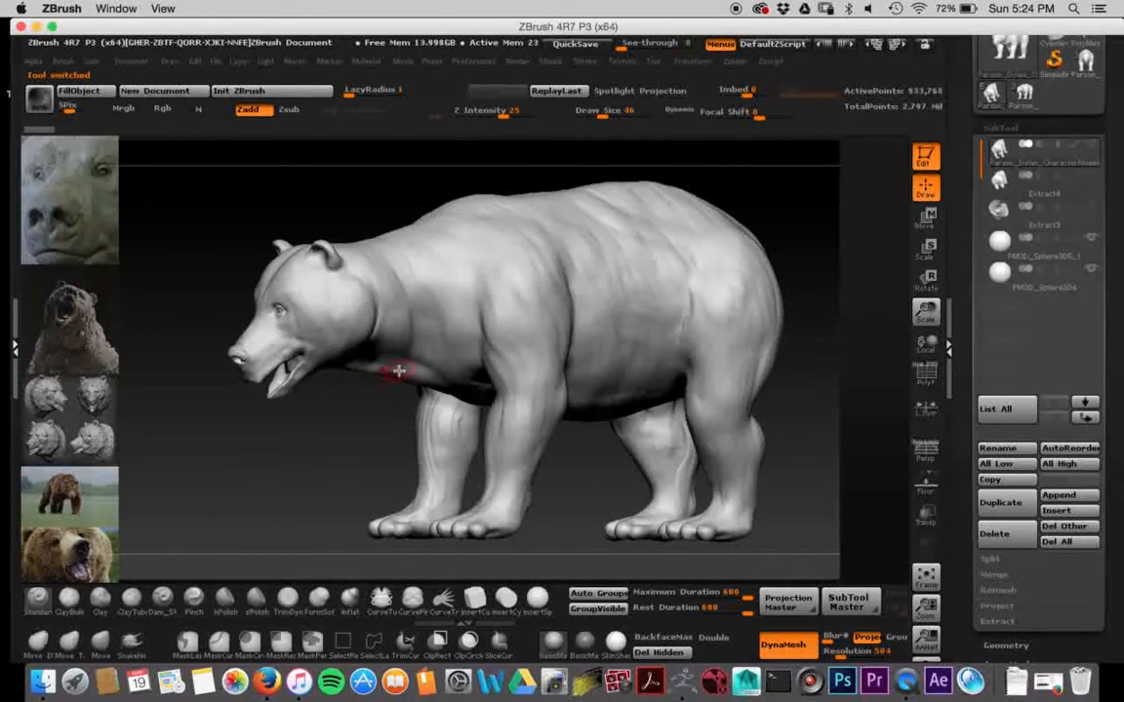
key("shift")
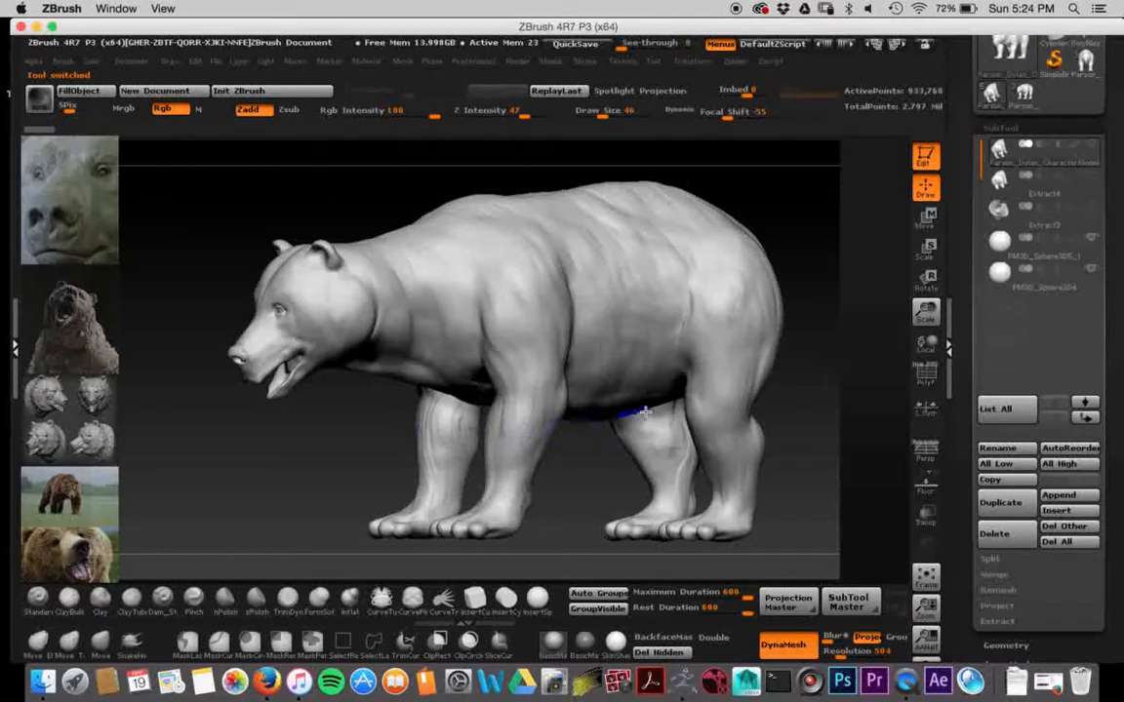
left_click_drag(661, 424, 667, 429, "shift")
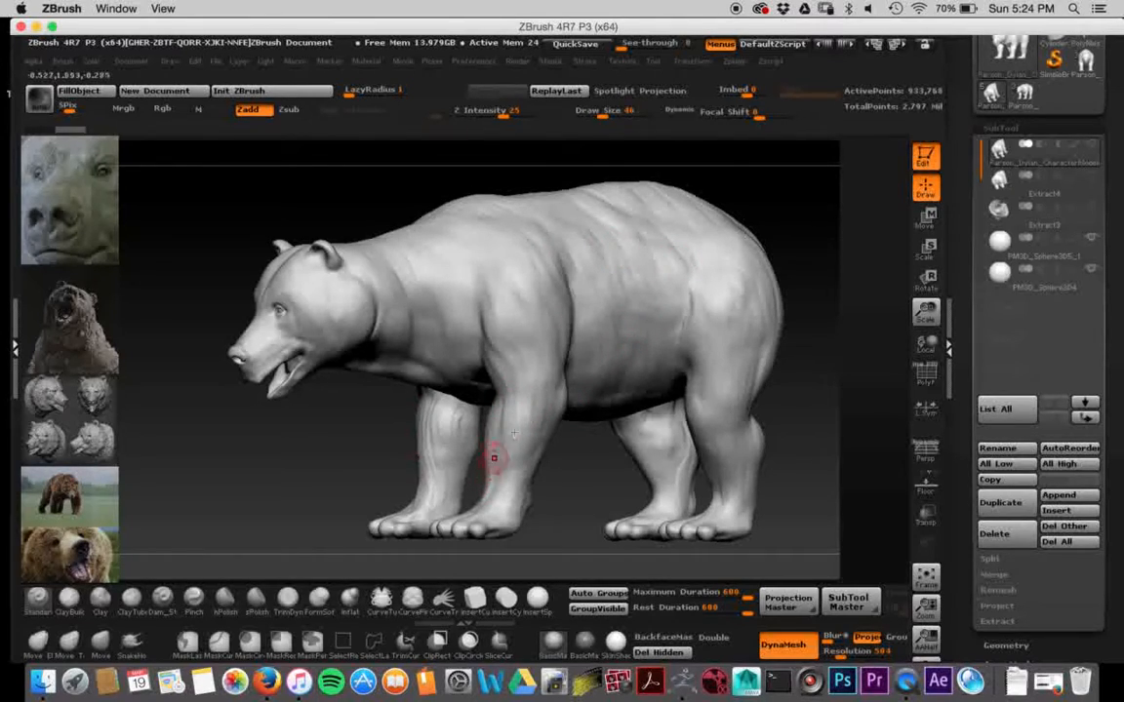
- Examine the sculpted folds on the bear's neck, torso and legs from both sides and the front
left_click_drag(594, 476, 537, 453)
left_click_drag(405, 454, 359, 429)
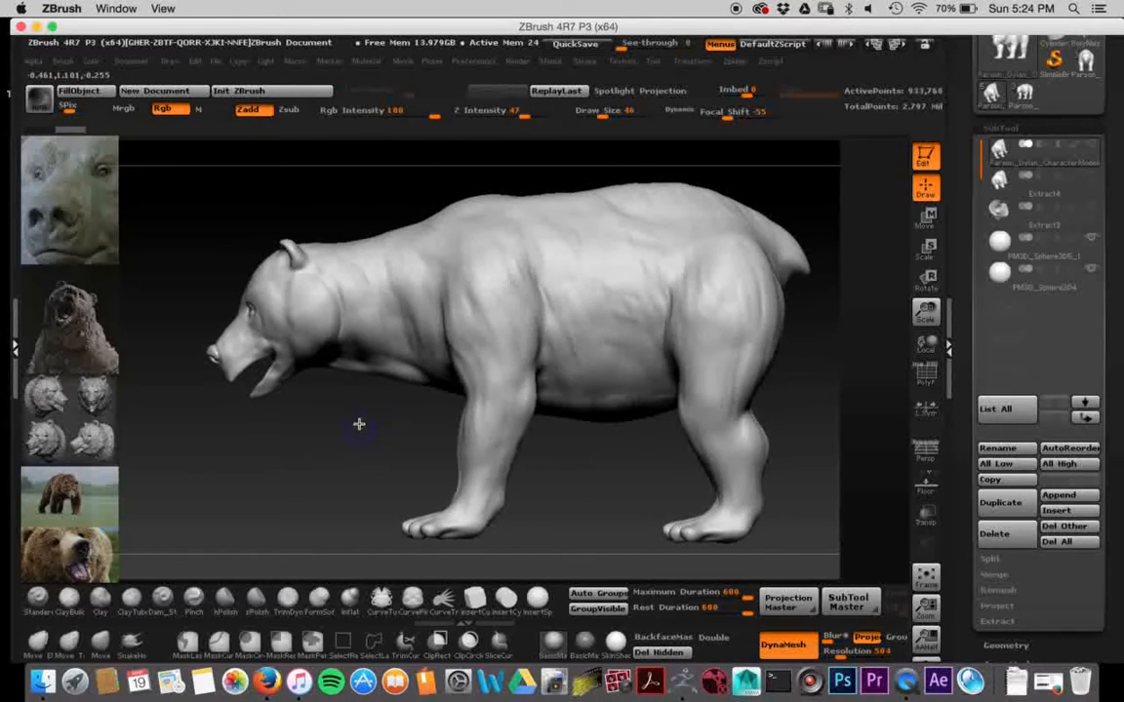
left_click_drag(369, 206, 444, 220)
left_click_drag(597, 224, 683, 257, "alt")
mouse_move(412, 202)
left_mouse_down("alt")
mouse_move(429, 188)
mouse_move(379, 221)
mouse_move(431, 198)
left_mouse_up("alt")
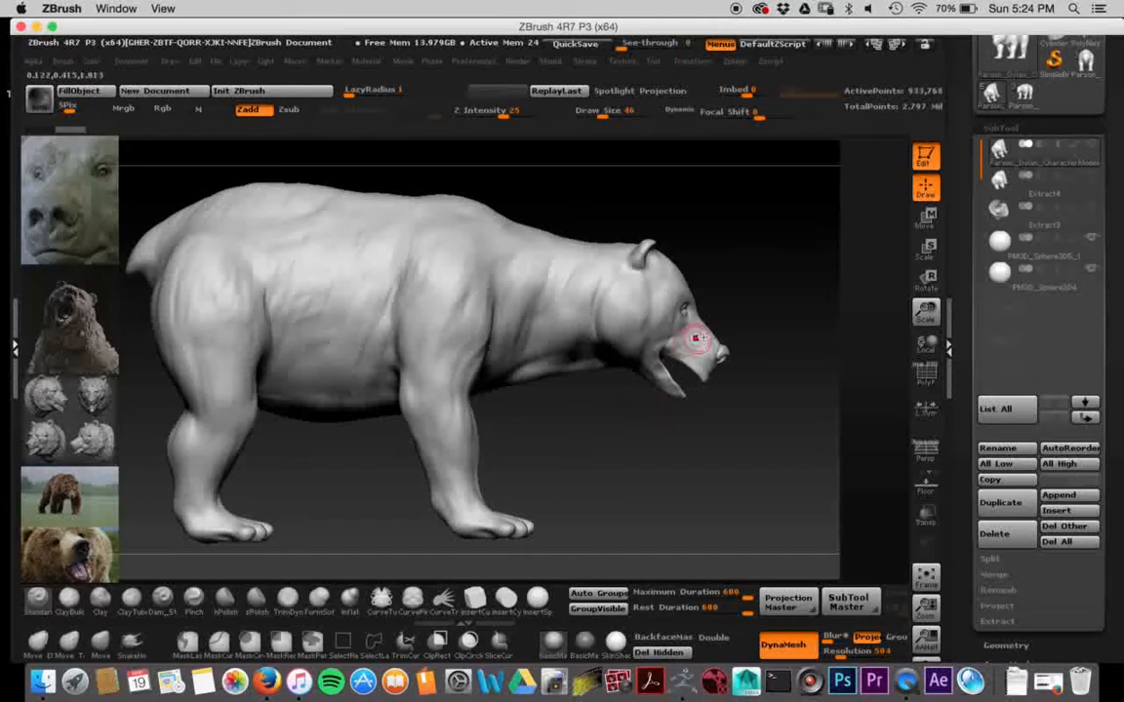
left_click_drag(765, 238, 624, 269)
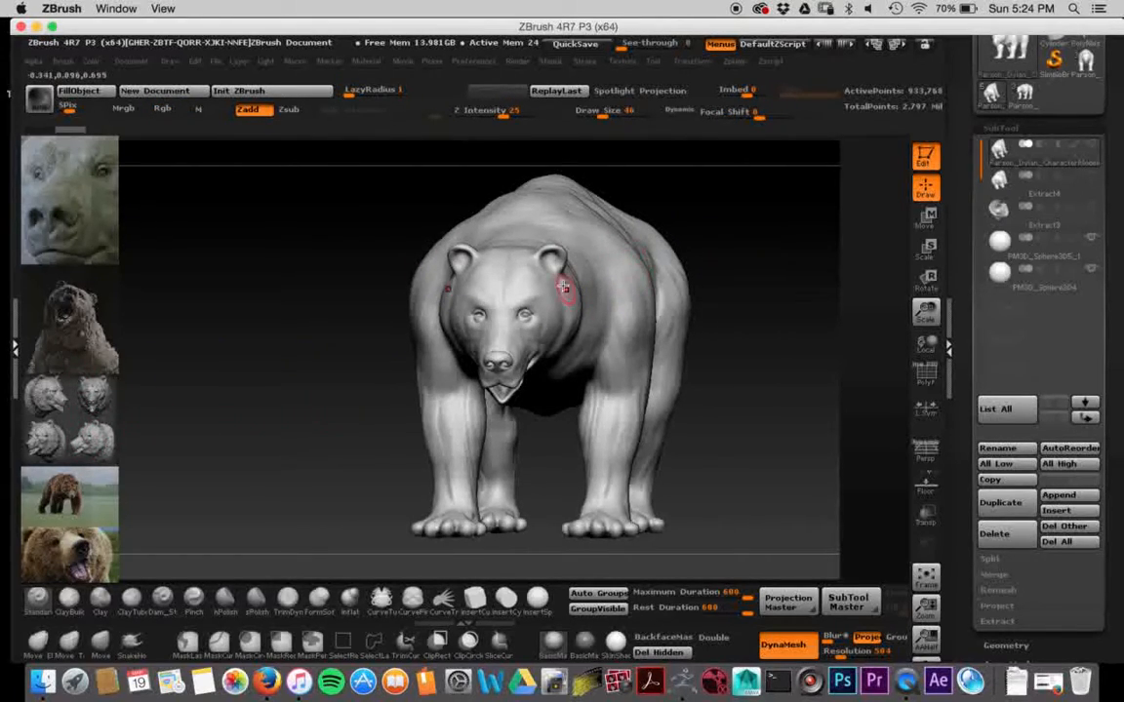
- Examine the folded bear's head, back, belly and legs in front, three-quarter, profile and rear views
left_click_drag(744, 199, 602, 281)
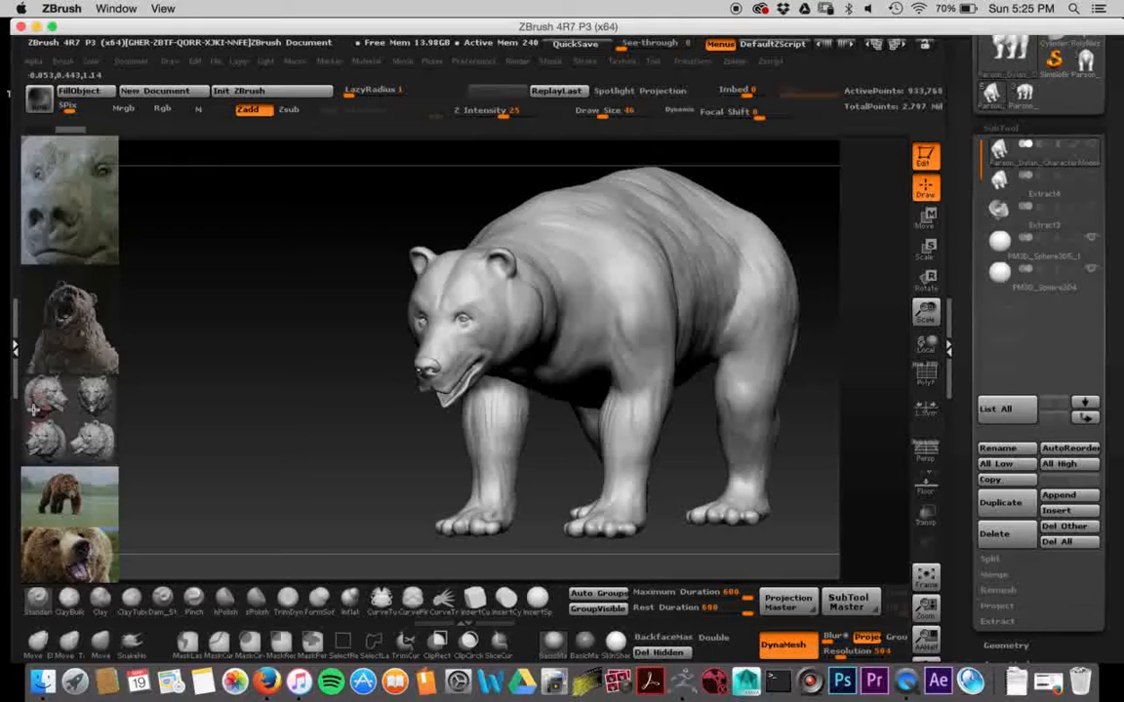
left_click_drag(475, 231, 445, 310)
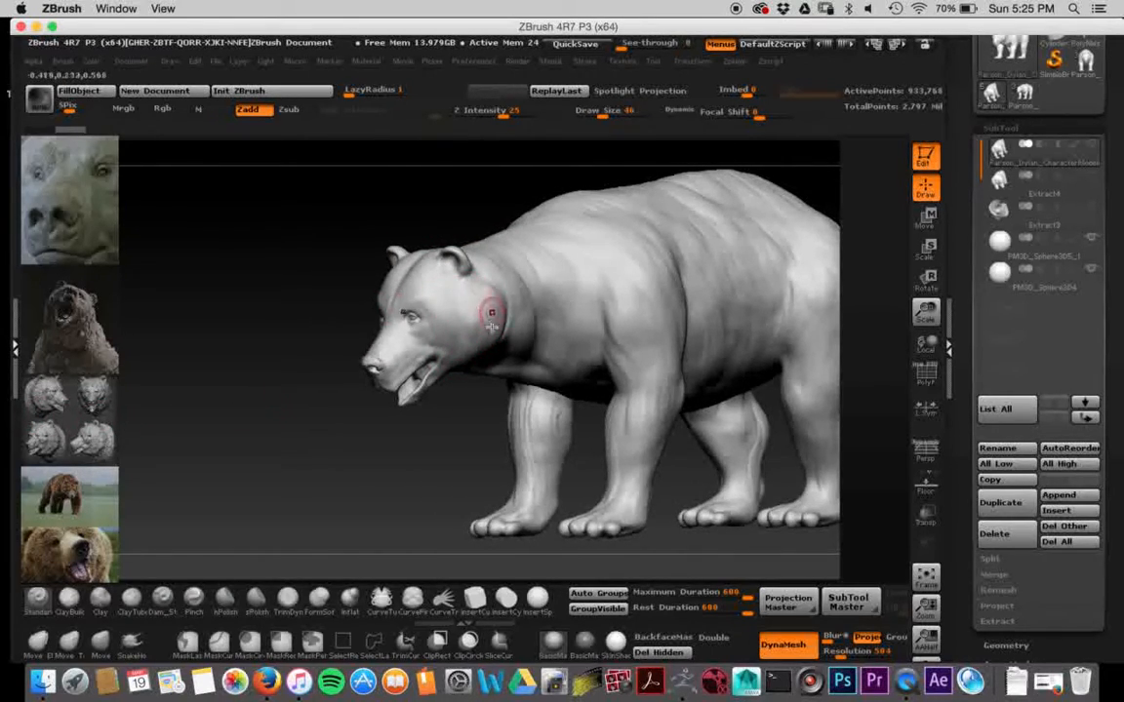
left_click_drag(488, 200, 407, 190)
left_click_drag(466, 365, 400, 348)
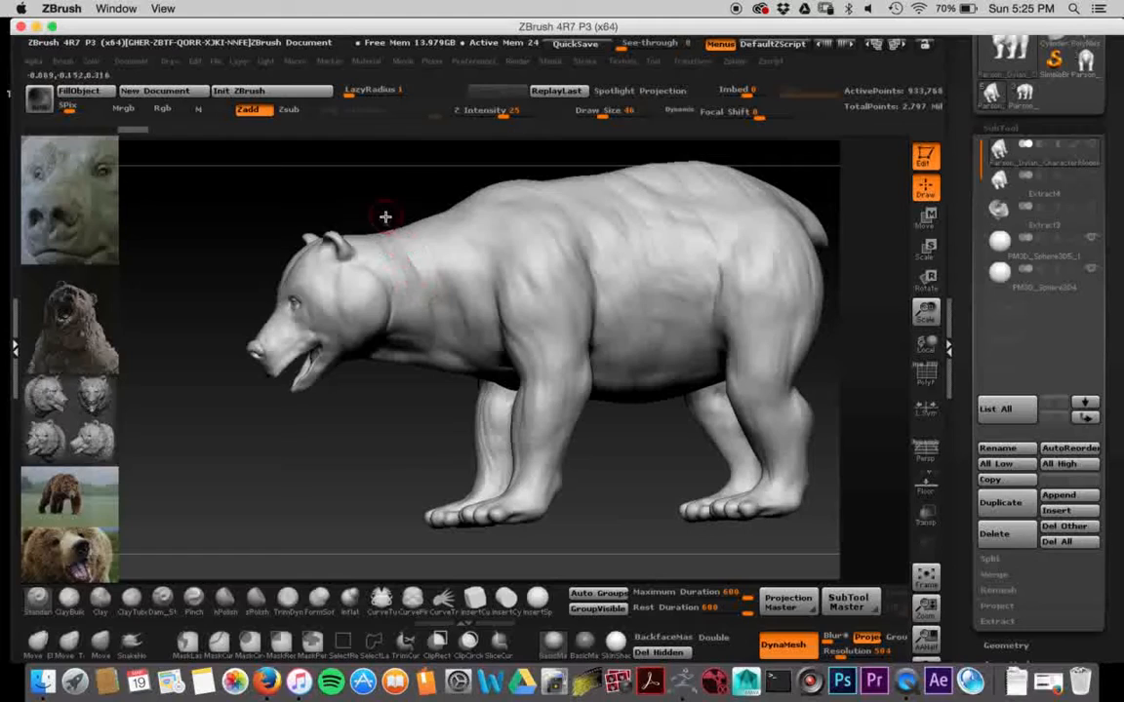
key("shift")
left_click_drag(401, 189, 402, 214, "shift")
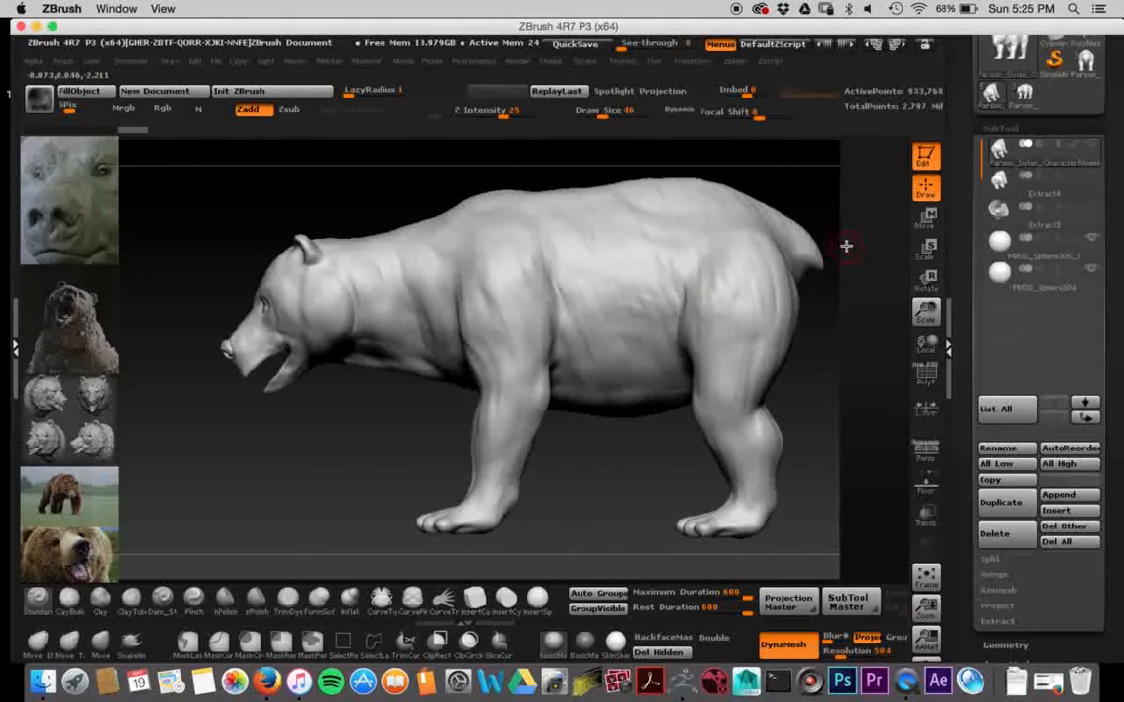
left_click_drag(664, 451, 627, 447)
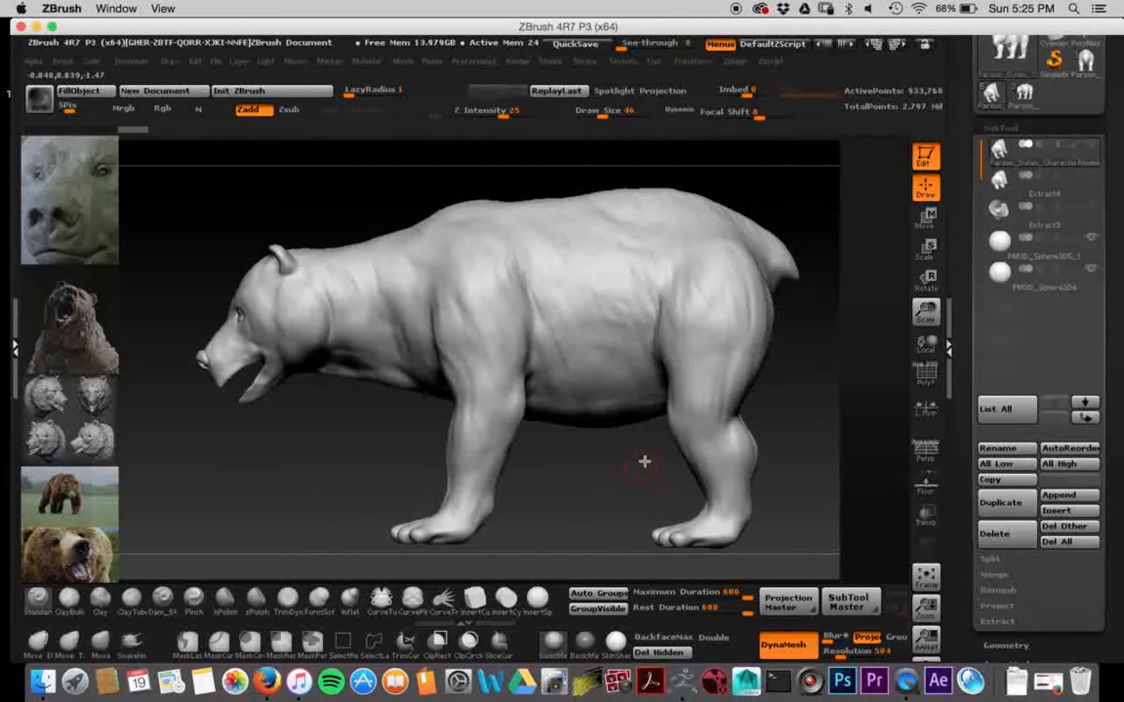
left_click_drag(628, 463, 546, 457)
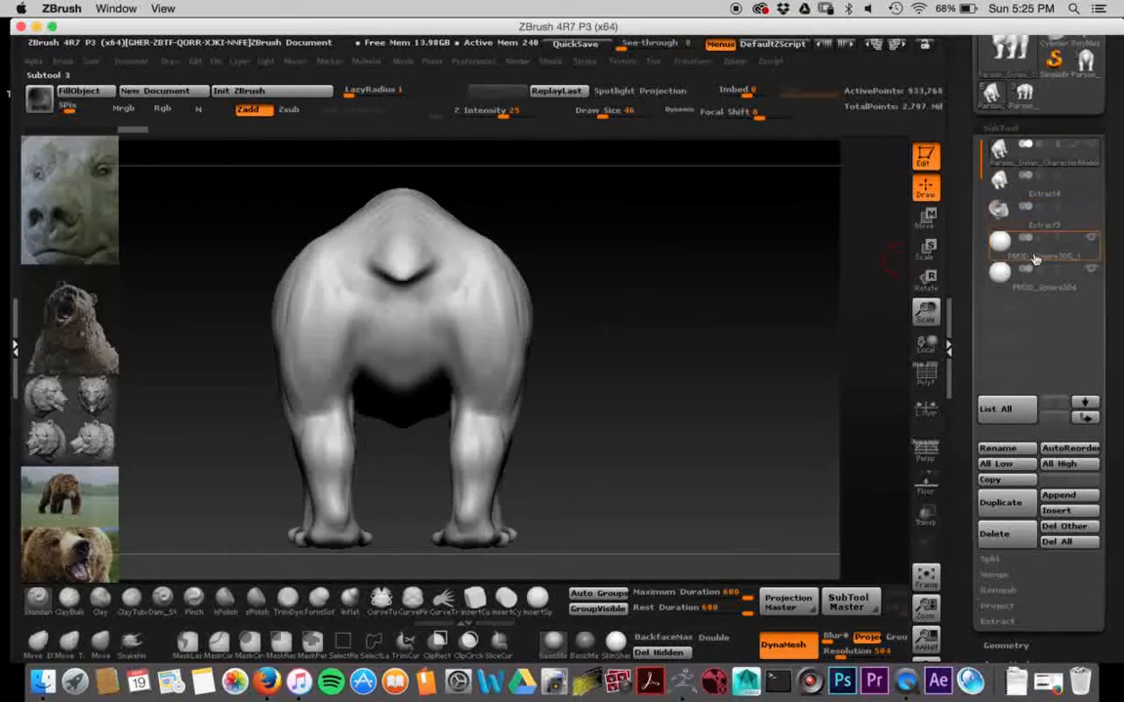
- Select the Extract4 fur shell and examine it from several angles, with the base bear shown and hidden
left_click(1027, 215)
left_click_drag(799, 283, 694, 242)
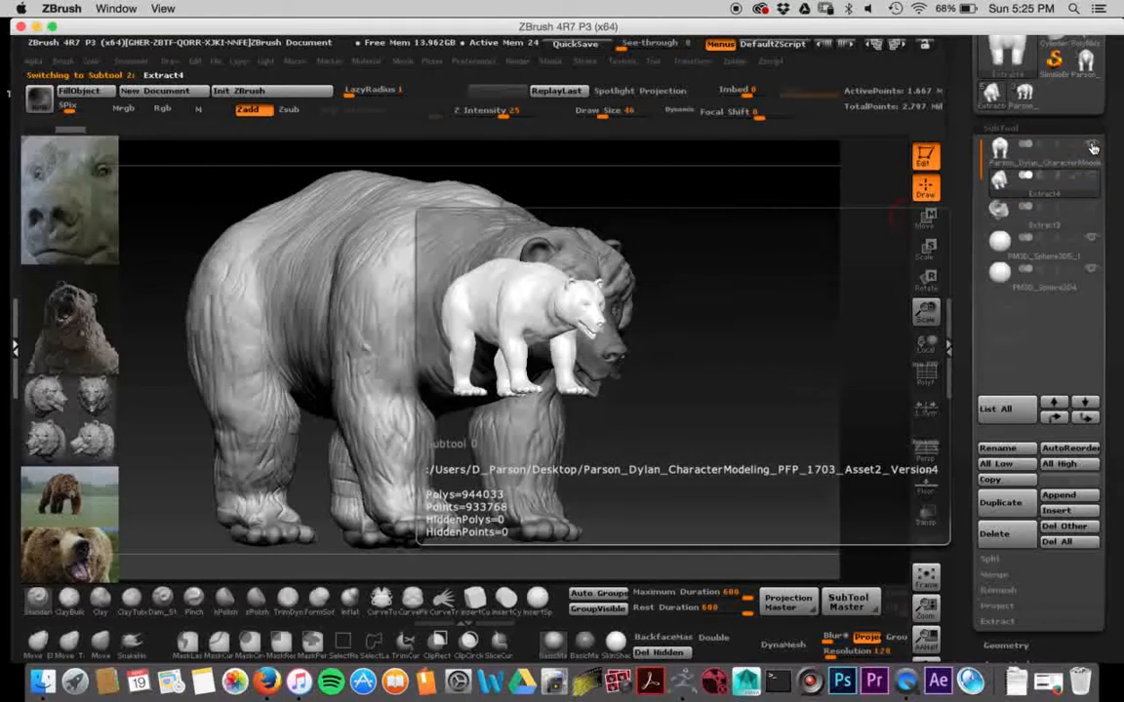
left_click(790, 319)
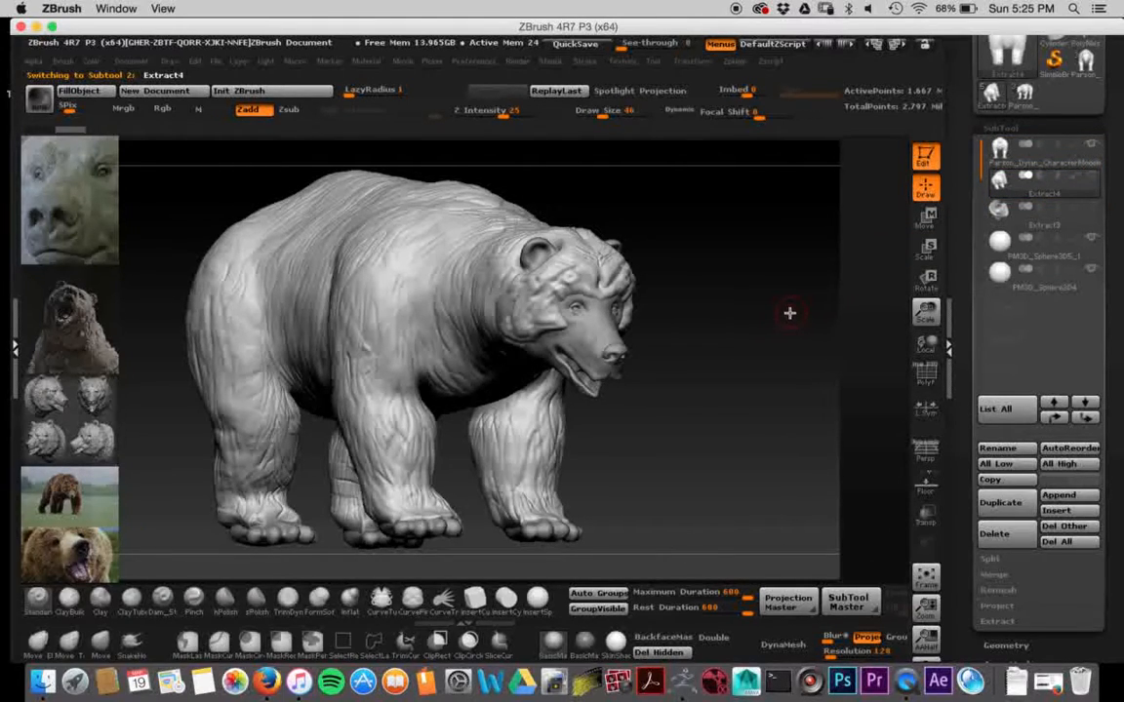
left_click_drag(786, 314, 782, 200)
left_click(345, 325)
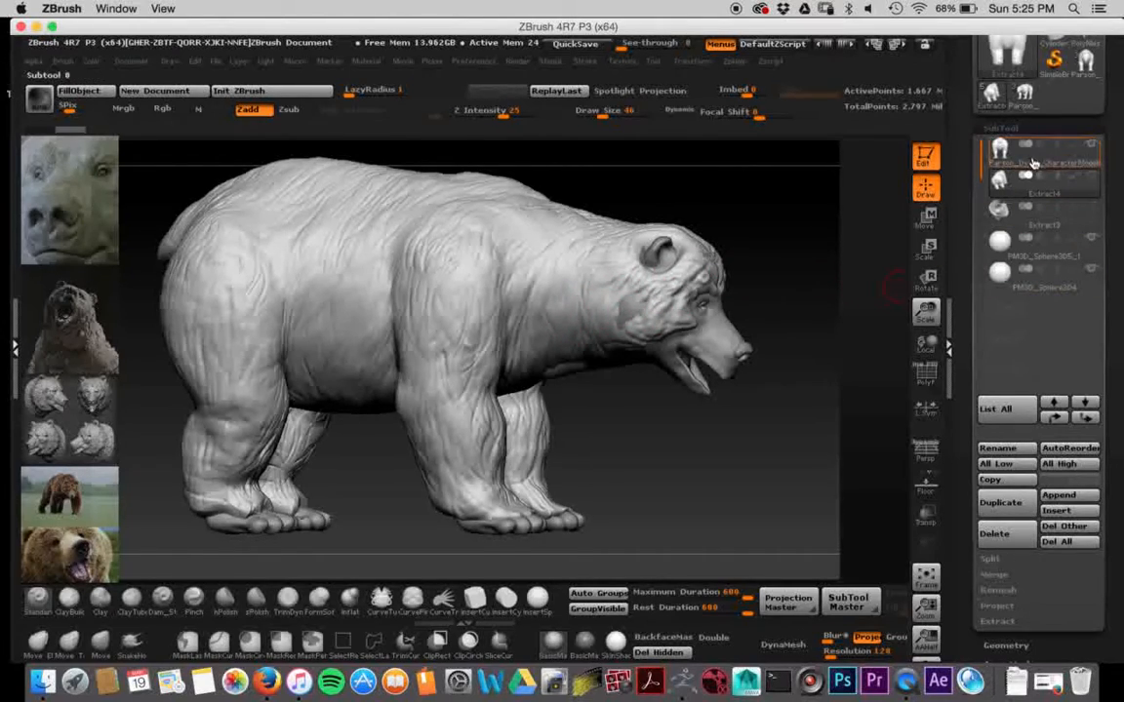
left_click(1096, 174)
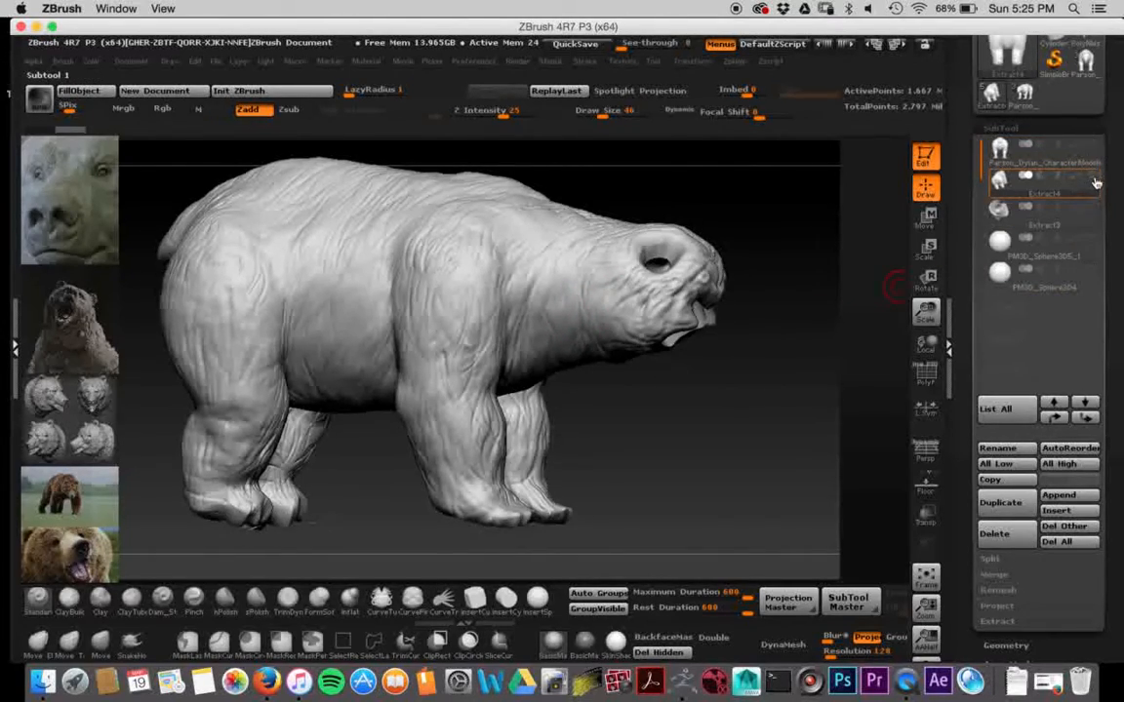
- Bring up the smooth Asset2 Version3 bear, and switch to the version with fur clumps sculpted on its neck
left_click(1014, 148)
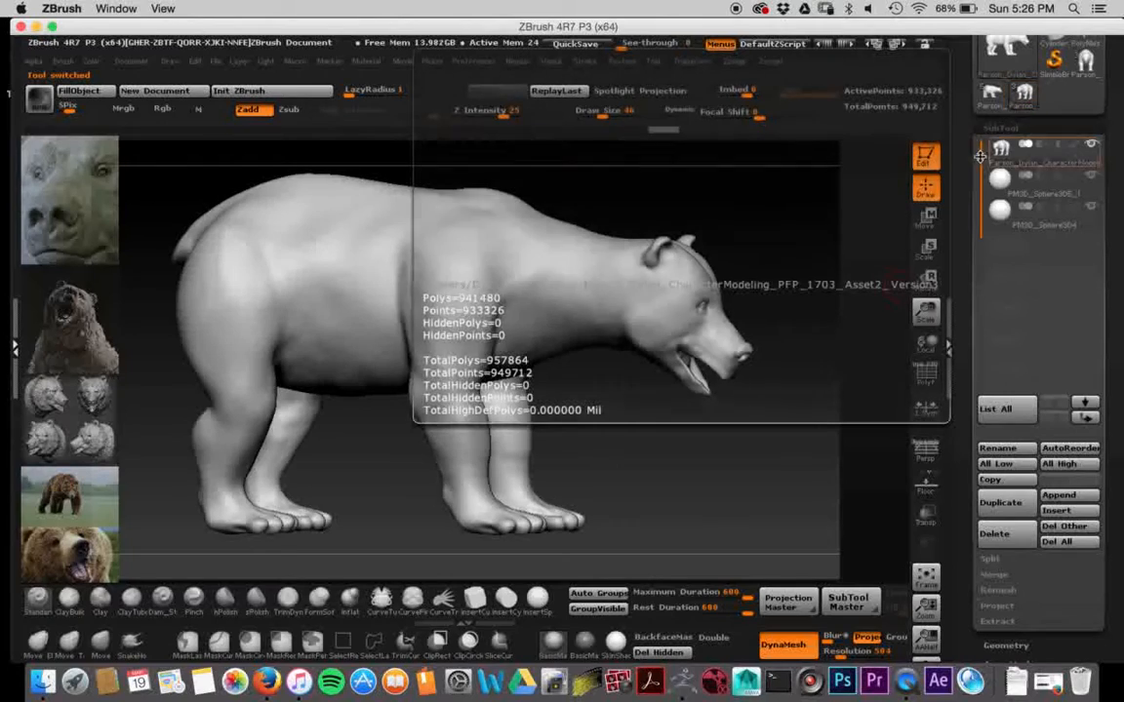
left_click(1024, 97)
left_click(1088, 79)
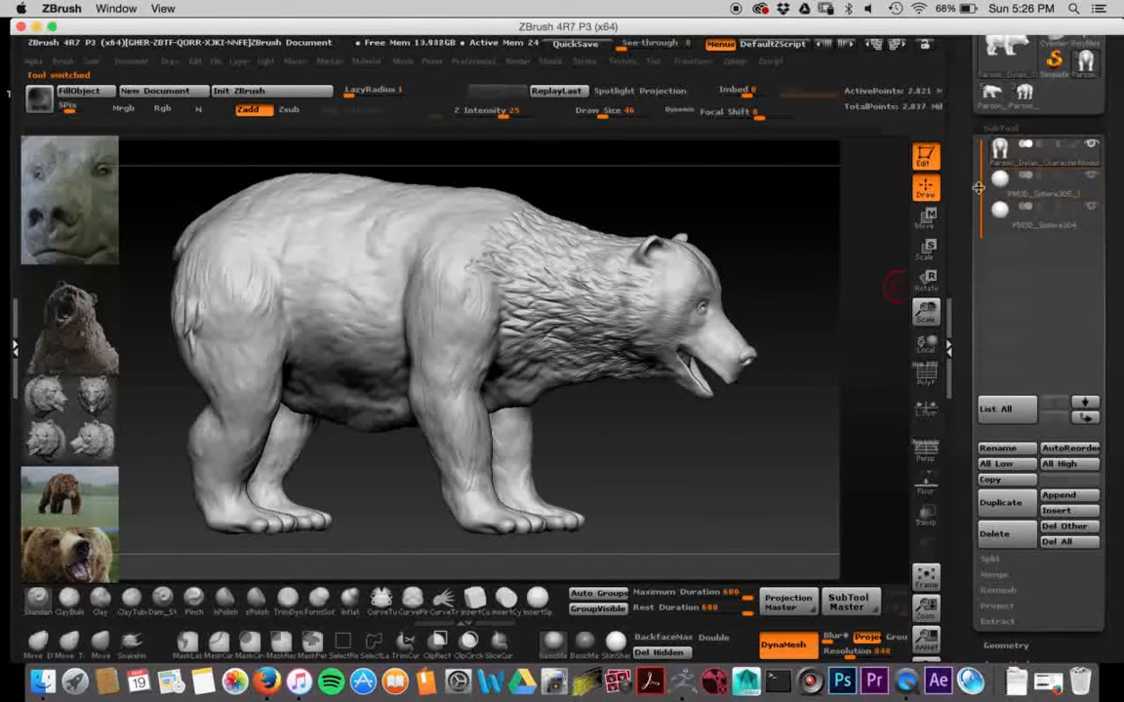
- Examine the furred bear in profile and from the front, including close-ups of the face, cheek and neck fur
mouse_move(777, 252)
left_mouse_down()
mouse_move(784, 263)
mouse_move(777, 240)
left_mouse_up()
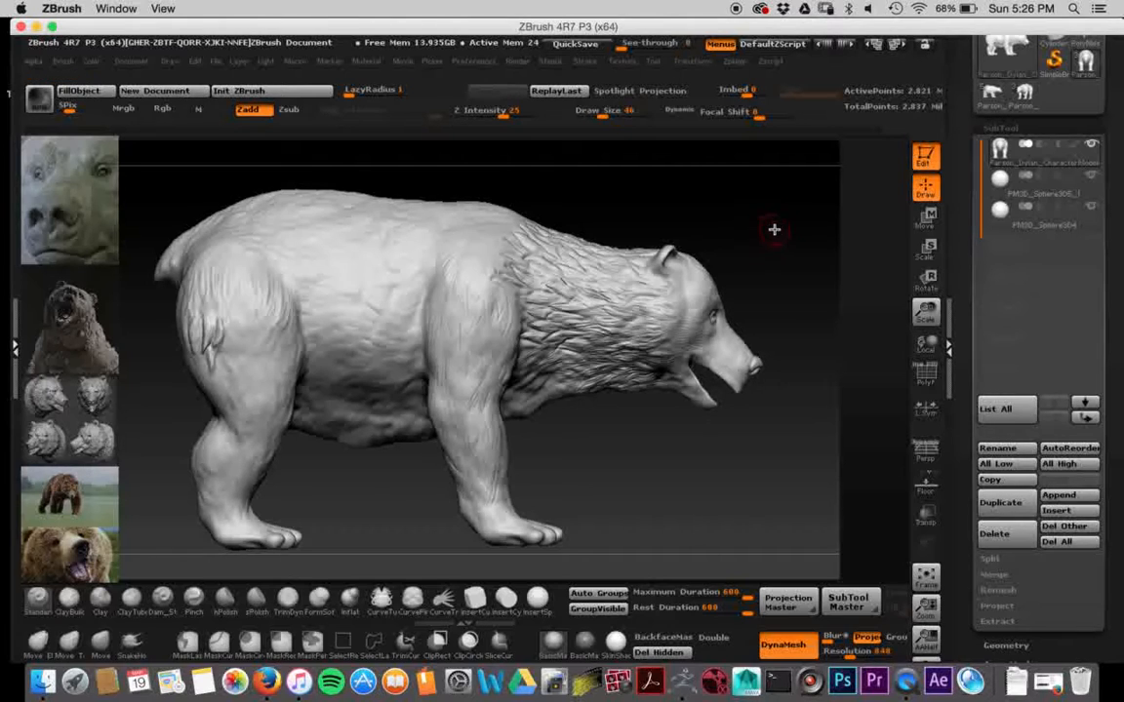
left_click_drag(777, 225, 697, 225)
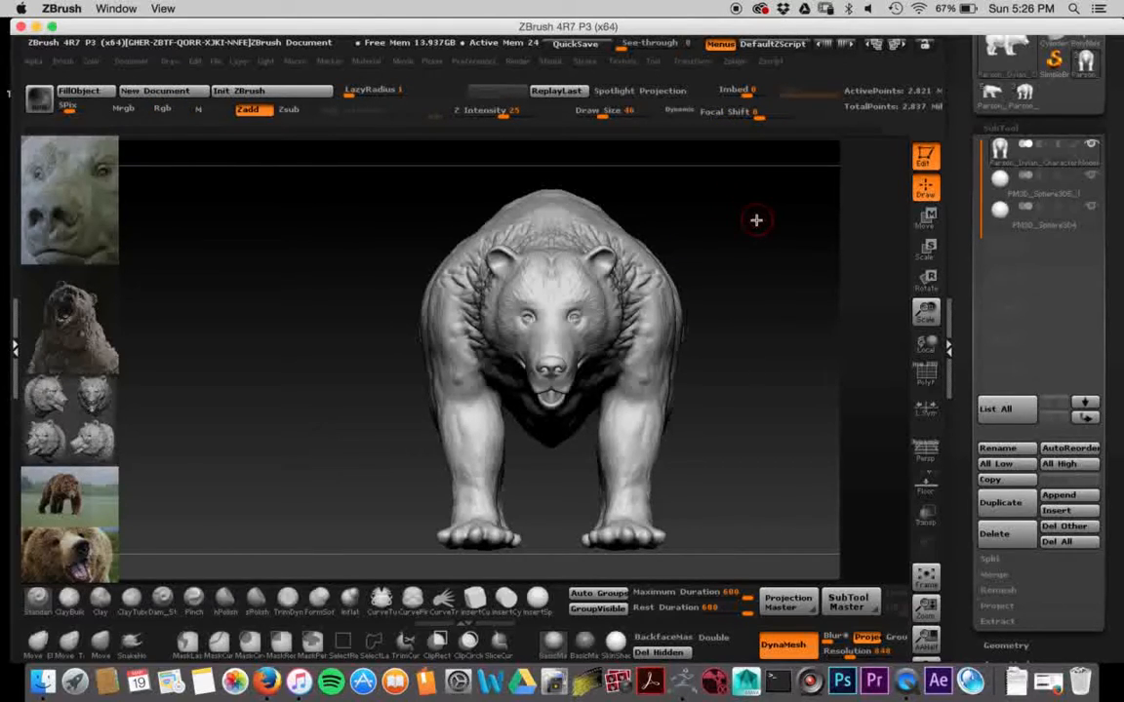
left_click_drag(756, 221, 815, 269, "alt")
left_click_drag(874, 332, 774, 266, "alt")
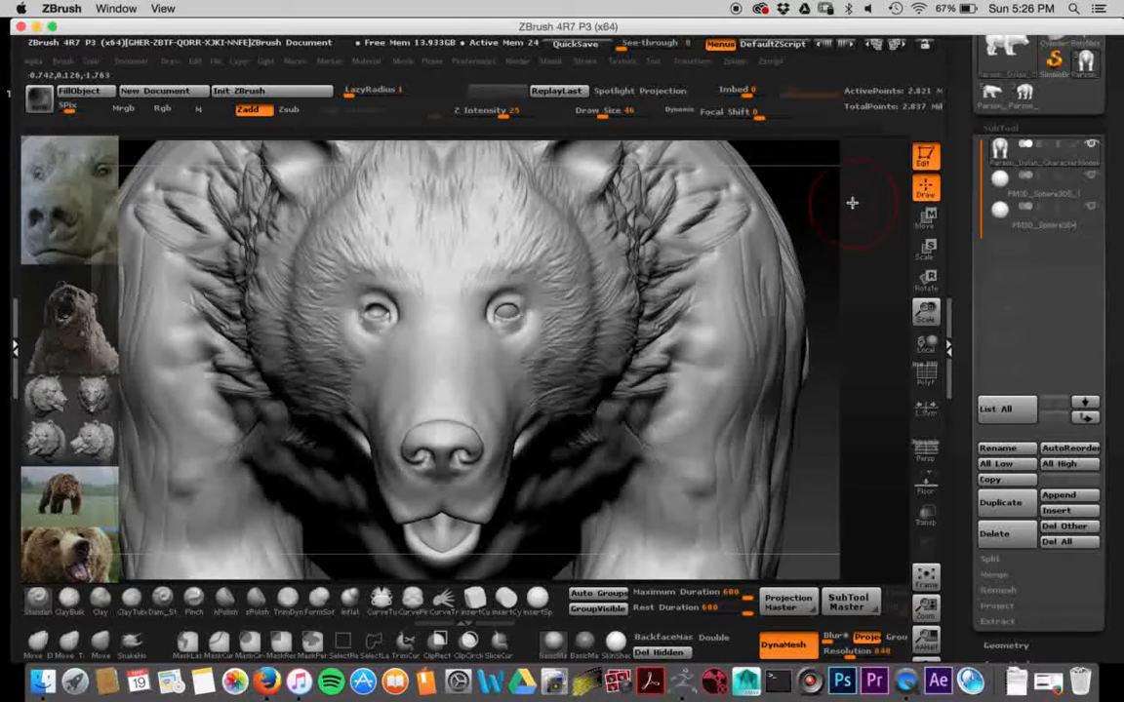
mouse_move(839, 195)
left_mouse_down()
mouse_move(830, 186)
mouse_move(827, 203)
mouse_move(810, 210)
left_mouse_up()
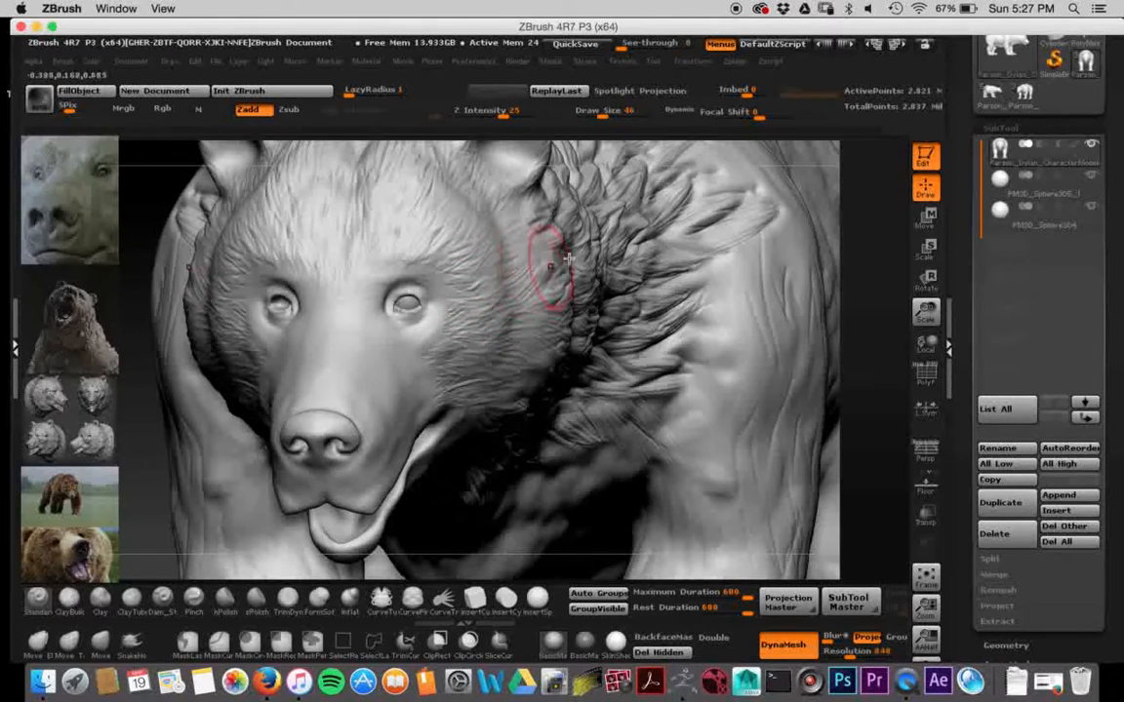
left_click_drag(875, 167, 852, 168)
left_click_drag(872, 214, 899, 237)
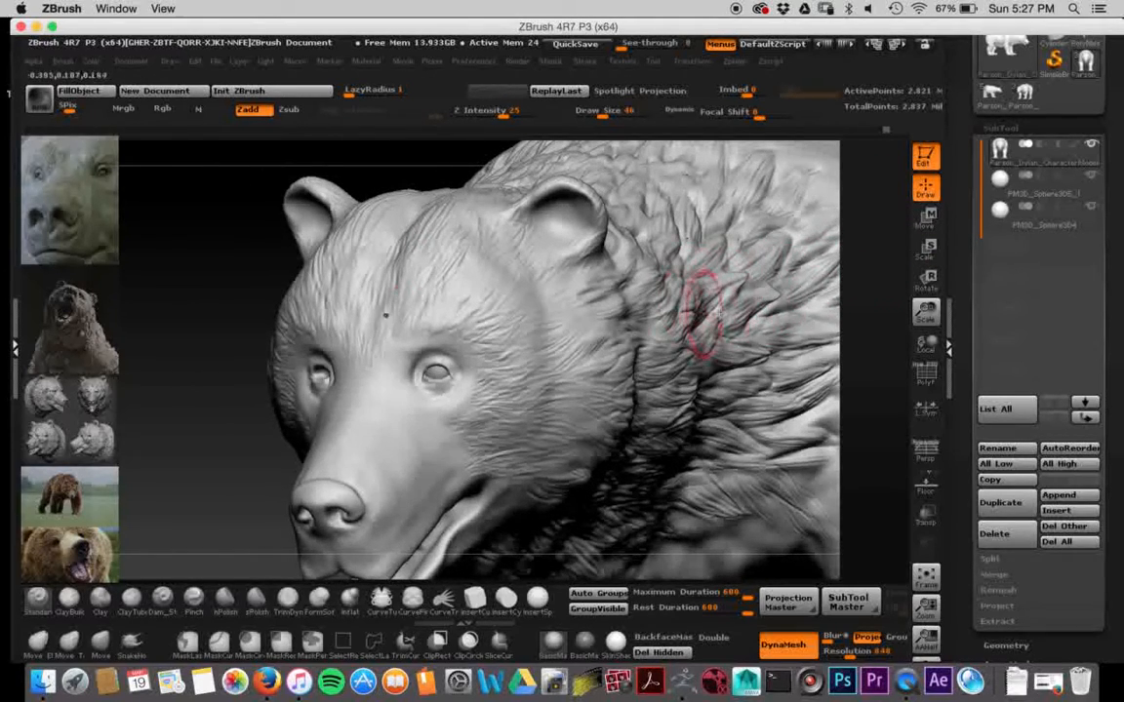
left_click_drag(881, 282, 855, 283)
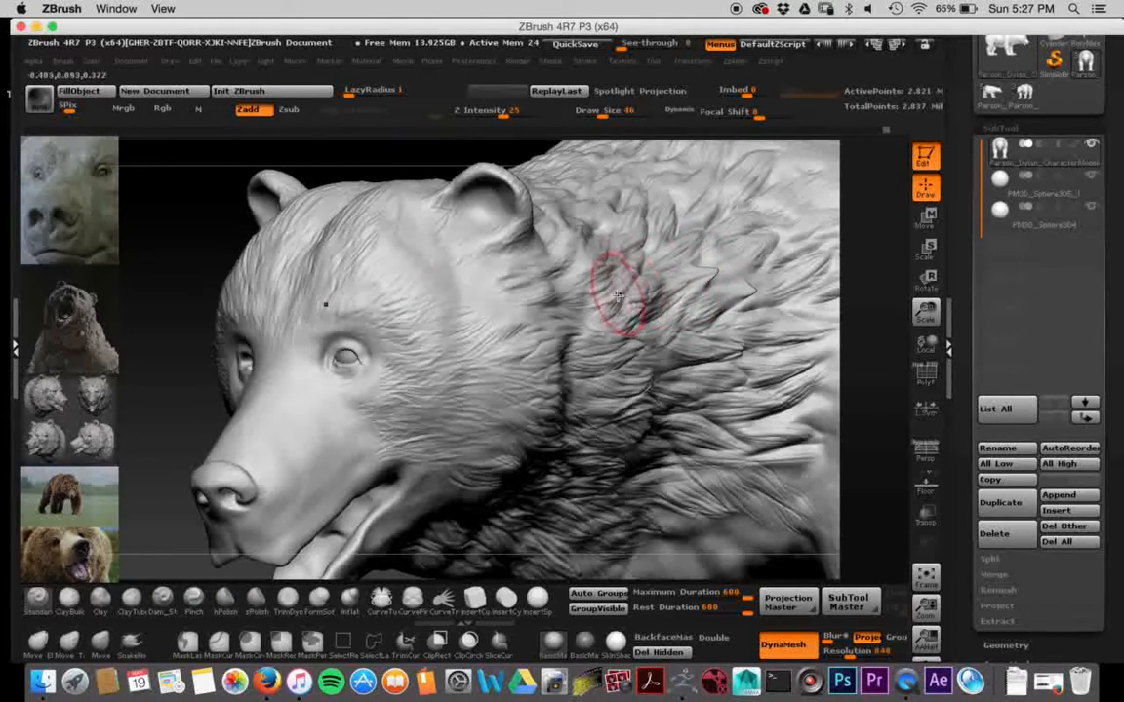
key("shift")
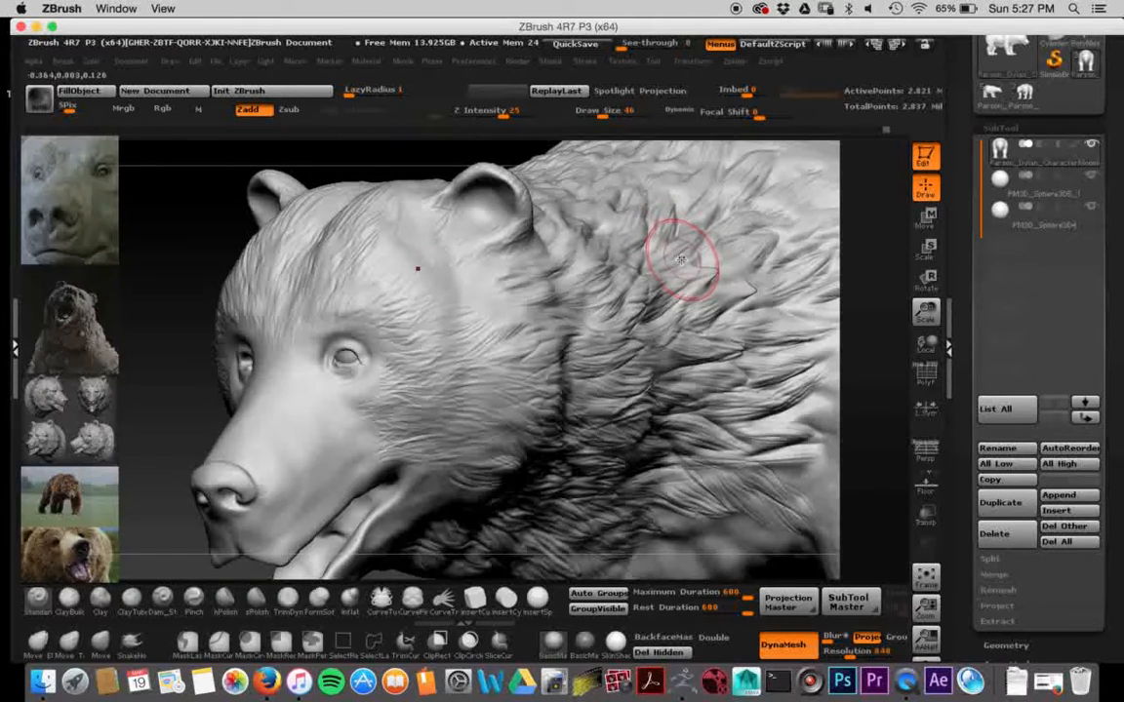
- Examine the fur direction and clumps along the bear's neck, shoulder, flank and upper hind leg
left_click_drag(207, 248, 522, 249, "alt")
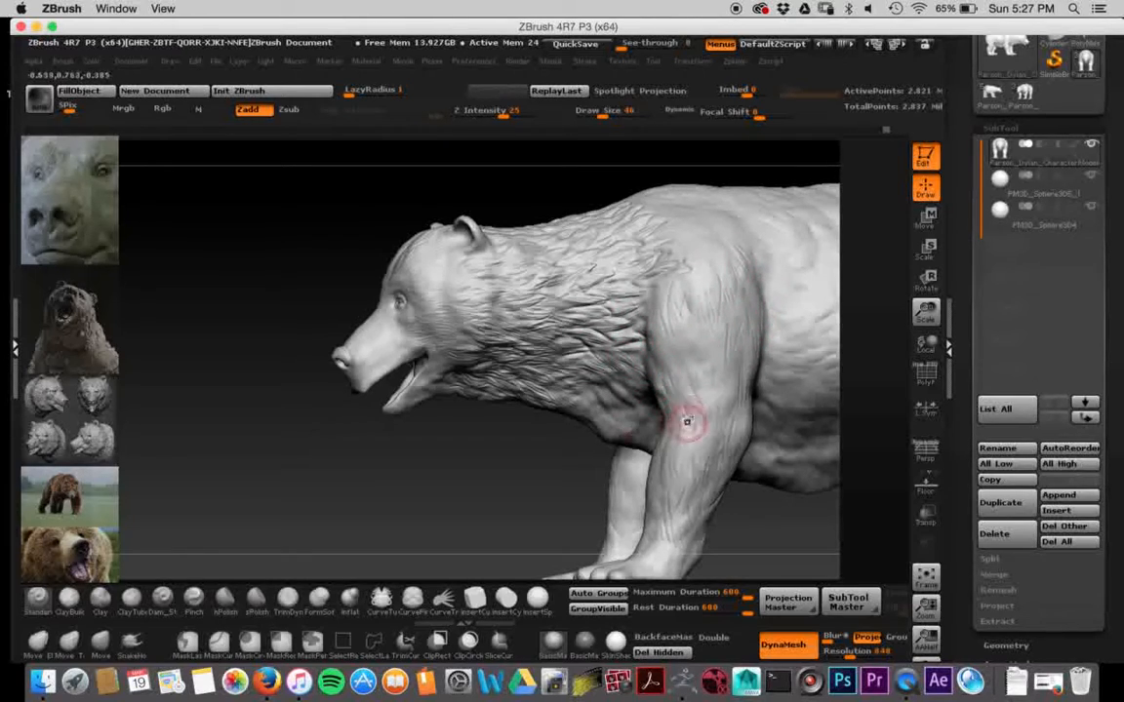
left_click_drag(526, 206, 648, 215)
left_click_drag(436, 214, 478, 261)
left_click_drag(329, 226, 315, 196)
left_click_drag(390, 189, 755, 279)
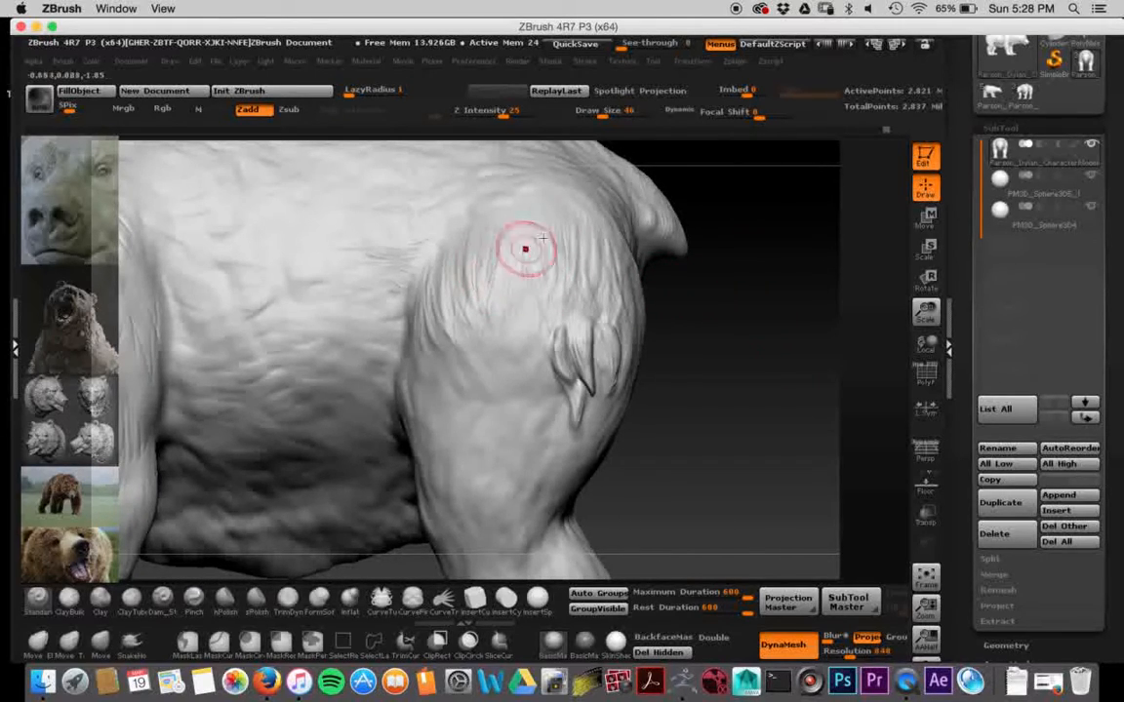
mouse_move(511, 247)
left_mouse_down()
mouse_move(457, 278)
mouse_move(509, 265)
mouse_move(583, 266)
mouse_move(611, 278)
left_mouse_up()
left_click_drag(625, 246, 634, 271)
left_click_drag(492, 228, 450, 292)
left_click_drag(429, 244, 390, 293)
mouse_move(520, 255)
left_mouse_down()
mouse_move(524, 286)
mouse_move(527, 264)
mouse_move(539, 263)
mouse_move(502, 313)
left_mouse_up()
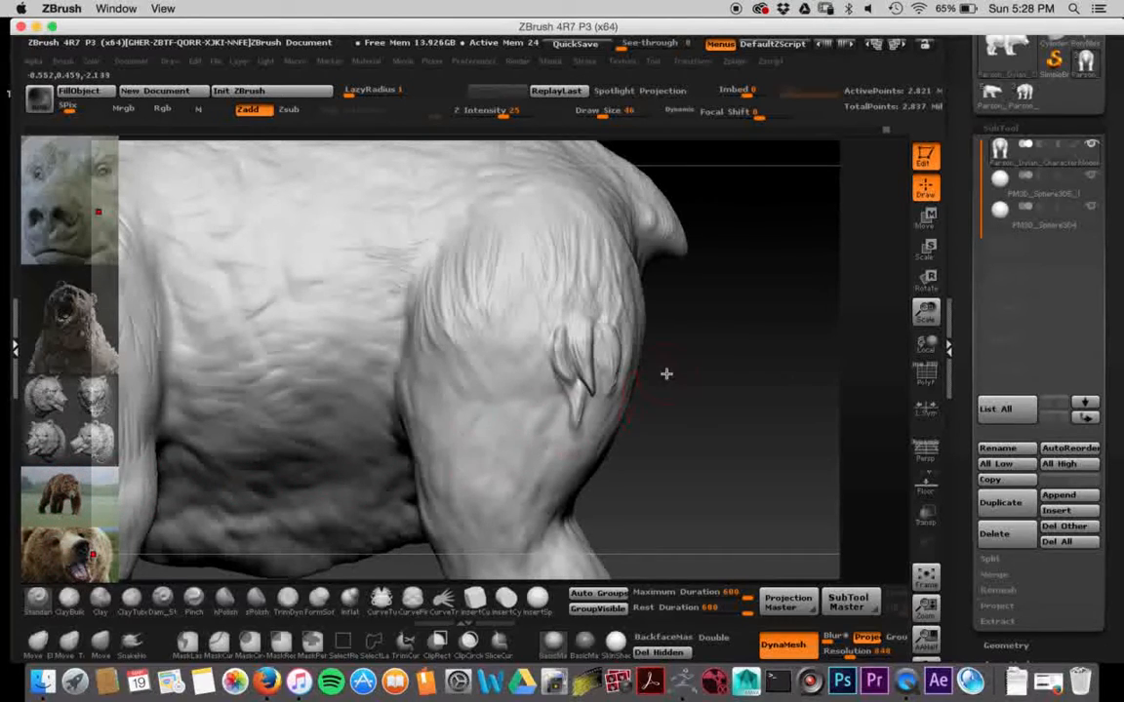
- Mask a tapered fur-clump shape on the upper hind leg using draw size 14, and invert the mask
mouse_move(731, 332)
left_mouse_down("alt")
mouse_move(752, 356)
mouse_move(839, 326)
mouse_move(534, 135)
left_mouse_up("alt")
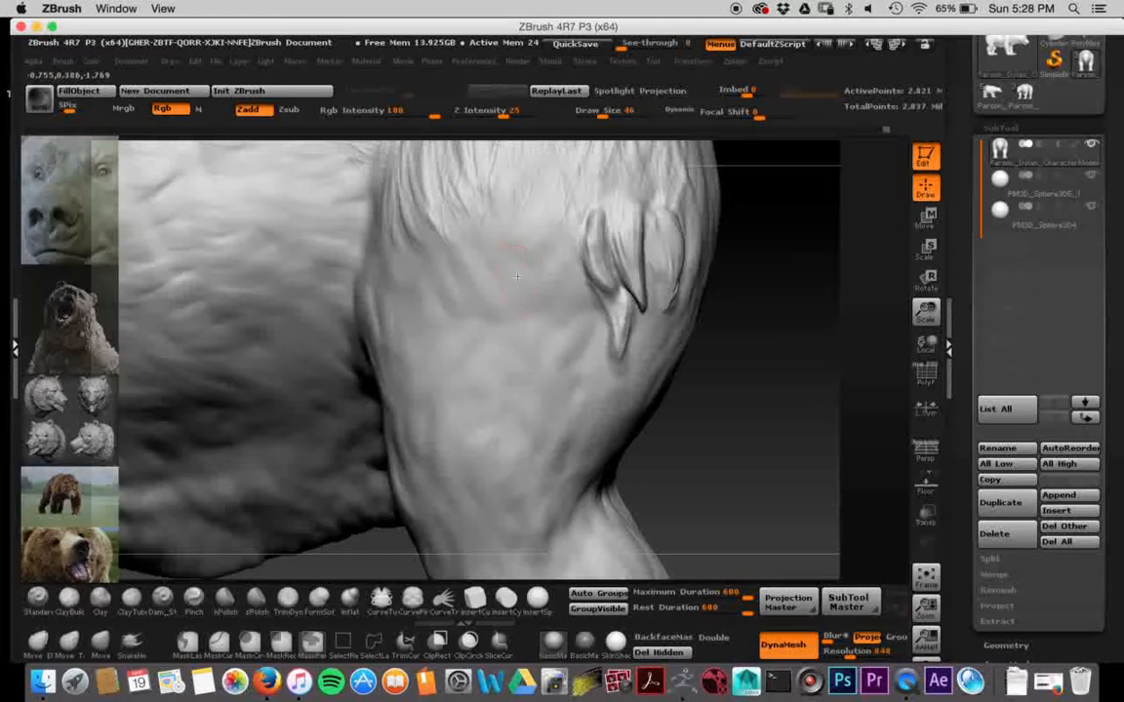
left_click(926, 188)
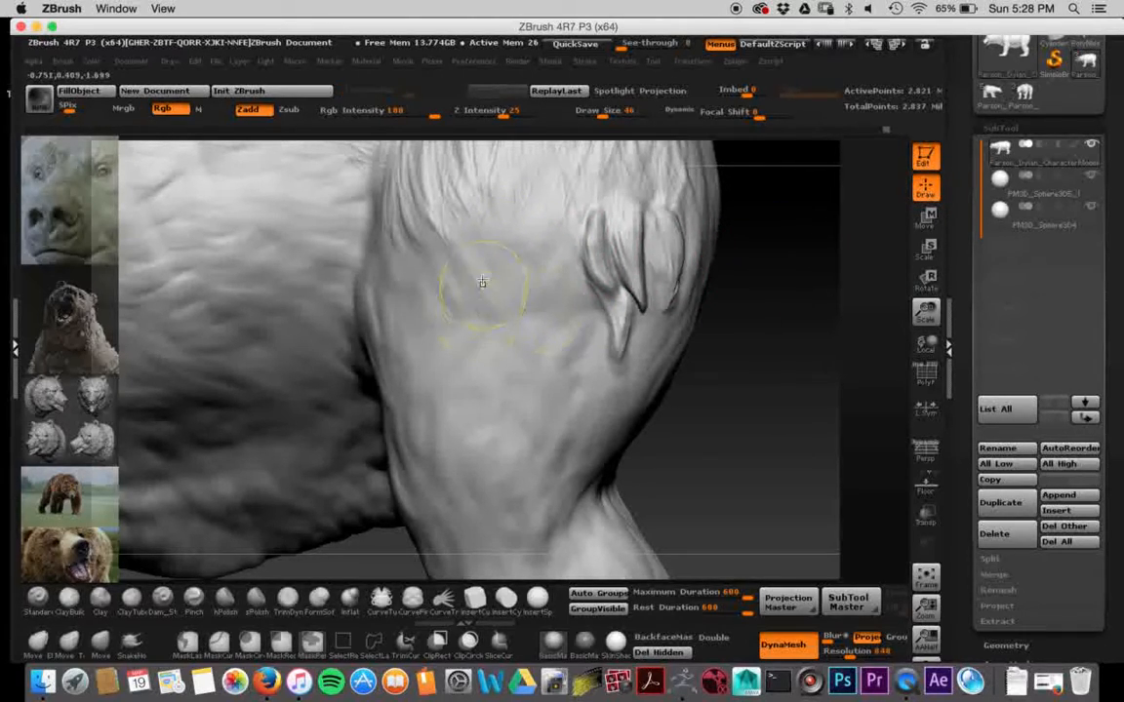
mouse_move(487, 293)
left_mouse_down("ctrl")
mouse_move(494, 311)
mouse_move(482, 275)
mouse_move(487, 325)
mouse_move(504, 295)
mouse_move(477, 338)
mouse_move(459, 238)
mouse_move(508, 298)
mouse_move(491, 270)
mouse_move(493, 230)
left_mouse_up("ctrl")
key("space")
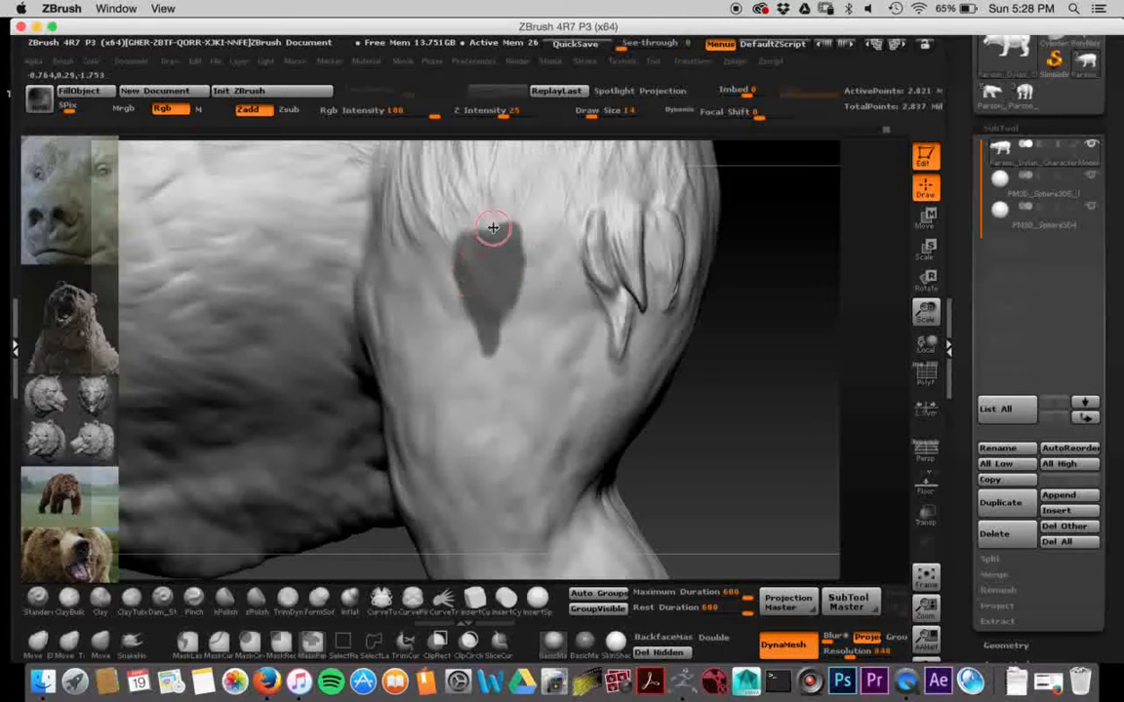
left_click(714, 393, "ctrl")
key("ctrl")
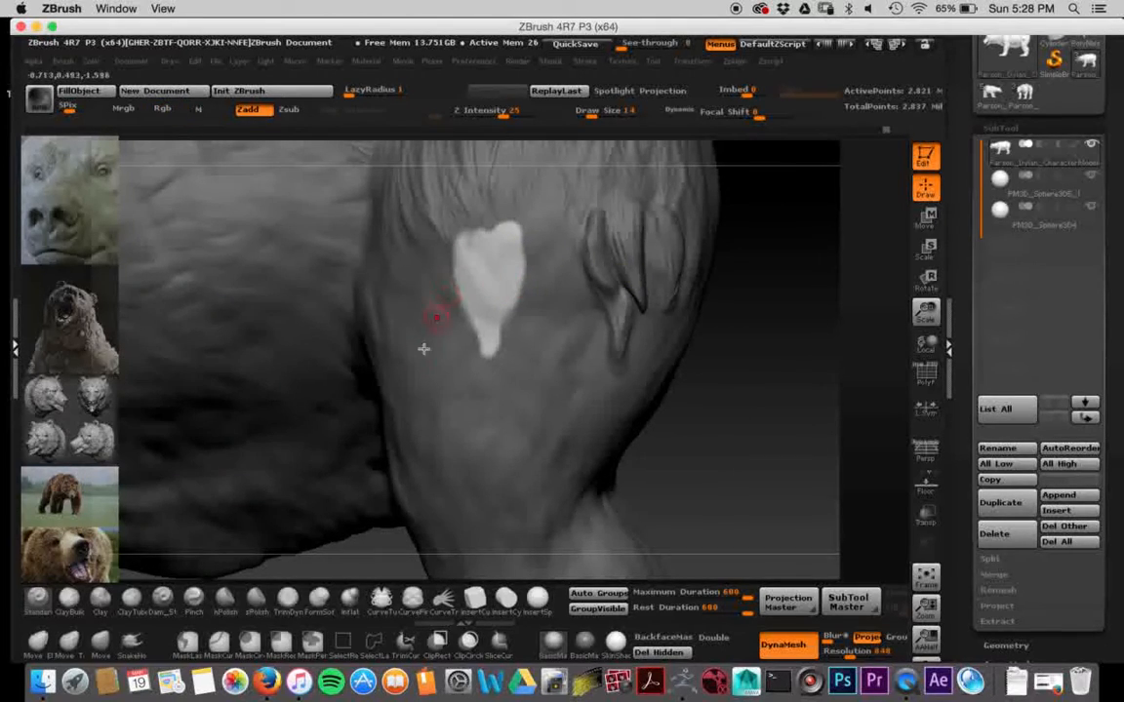
- Sculpt fur strands inside the unmasked clump on the hind leg with the ClayBuildup brush
left_click(60, 600)
left_click_drag(491, 257, 478, 314)
left_click_drag(471, 239, 476, 334)
mouse_move(512, 239)
left_mouse_down()
mouse_move(491, 338)
mouse_move(496, 259)
mouse_move(459, 276)
mouse_move(470, 295)
left_mouse_up()
key("shift")
- Undo the strand strokes and the clump mask on the hind leg
key("ctrl+z")
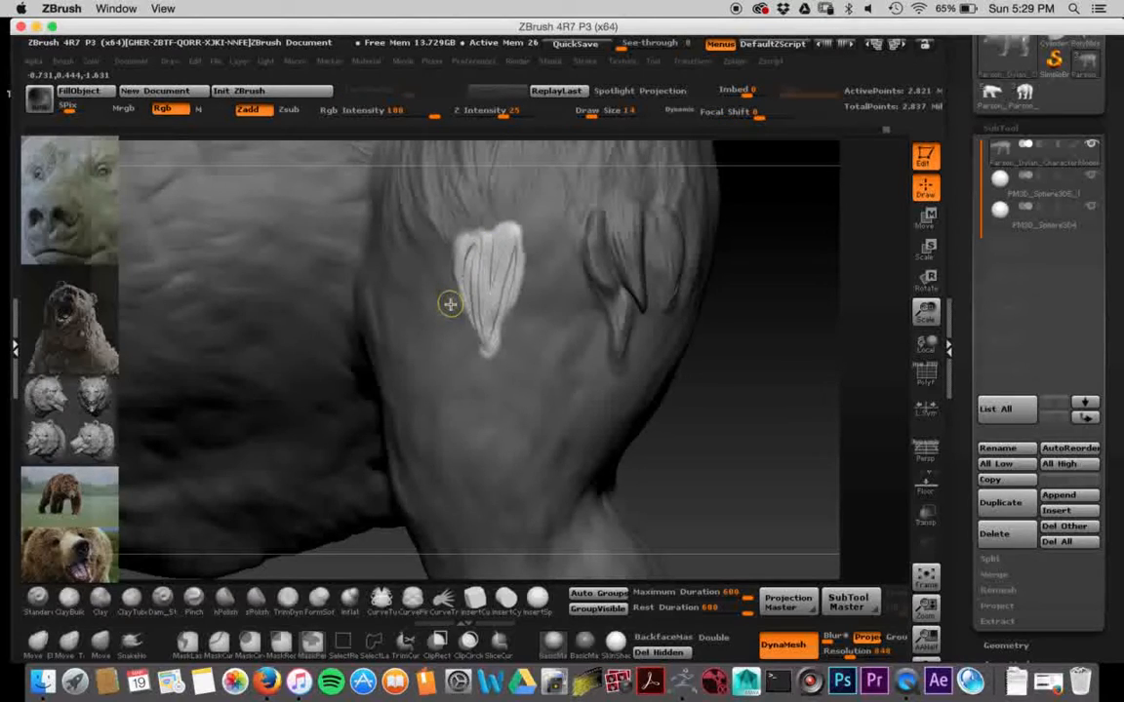
key("ctrl+z")
key("ctrl+i")
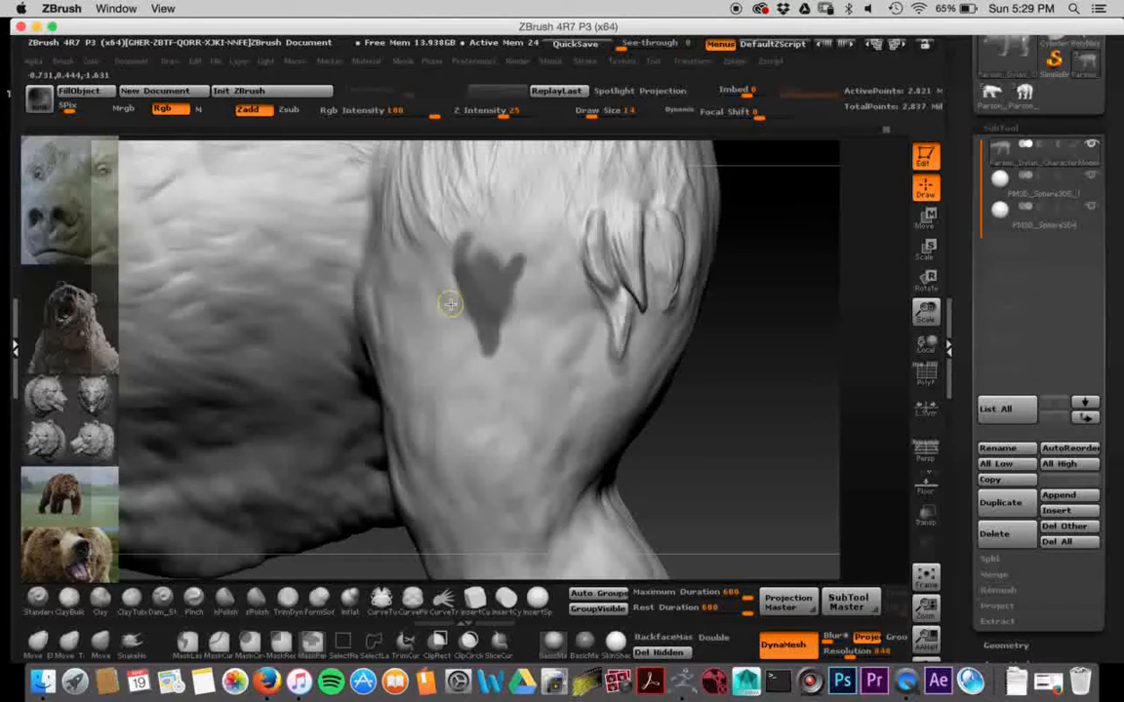
key("ctrl+z")
key("ctrl+z")
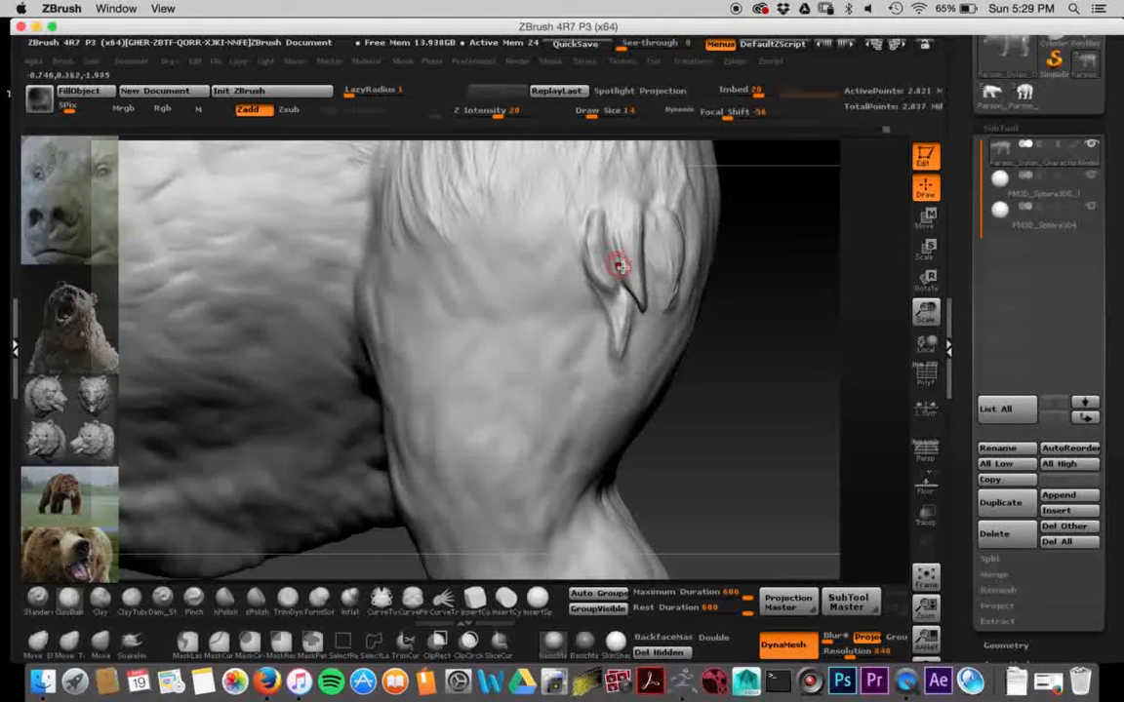
- Examine the sculpted fur on the hind leg, belly, foreleg, neck side, throat underside and back of the neck
mouse_move(715, 407)
left_mouse_down()
mouse_move(752, 408)
mouse_move(667, 294)
left_mouse_up()
mouse_move(633, 382)
left_mouse_down()
mouse_move(687, 354)
mouse_move(672, 348)
mouse_move(716, 336)
left_mouse_up()
mouse_move(748, 270)
left_mouse_down()
mouse_move(785, 338)
mouse_move(770, 331)
mouse_move(745, 269)
mouse_move(602, 324)
mouse_move(727, 289)
mouse_move(769, 344)
mouse_move(608, 379)
left_mouse_up()
left_click_drag(493, 499, 639, 460)
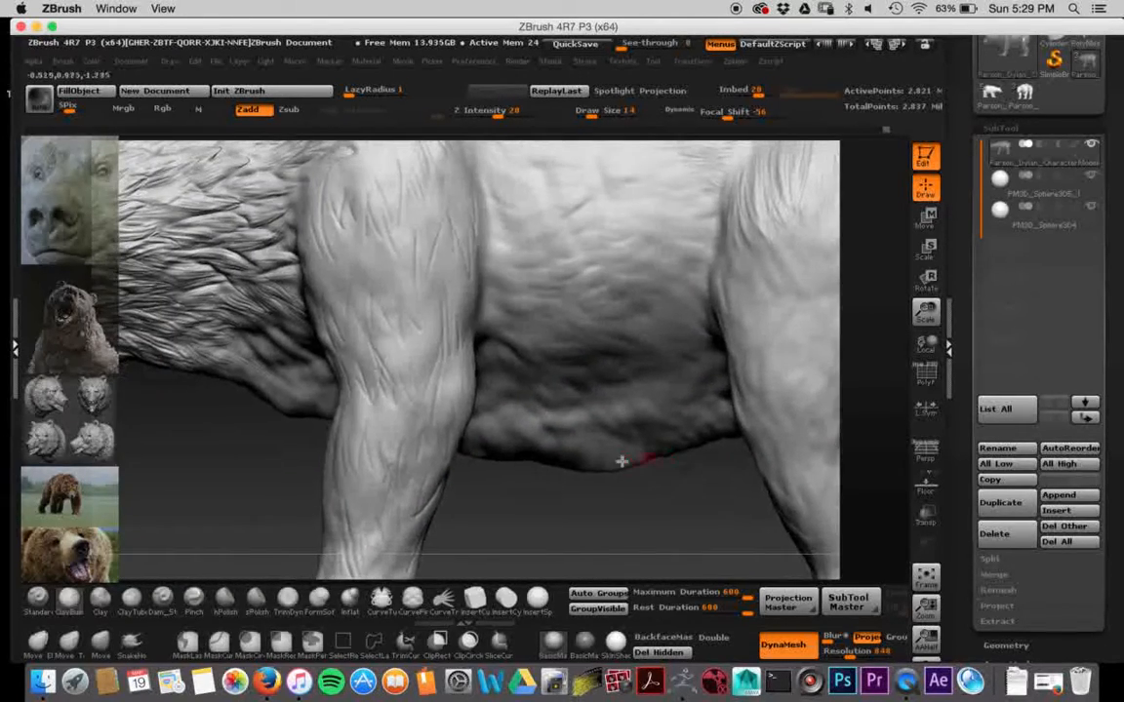
mouse_move(265, 472)
left_mouse_down("alt")
mouse_move(408, 464)
mouse_move(456, 485)
left_mouse_up("alt")
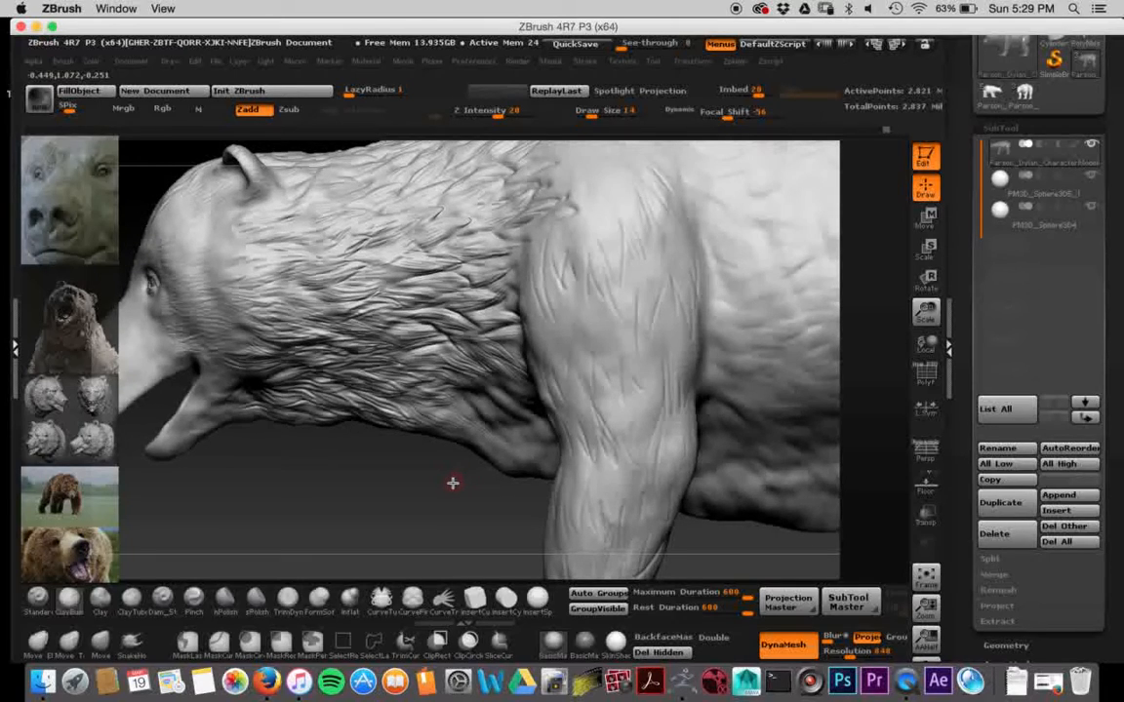
mouse_move(376, 467)
left_mouse_down()
mouse_move(447, 506)
mouse_move(438, 480)
mouse_move(430, 505)
mouse_move(441, 546)
mouse_move(429, 548)
left_mouse_up()
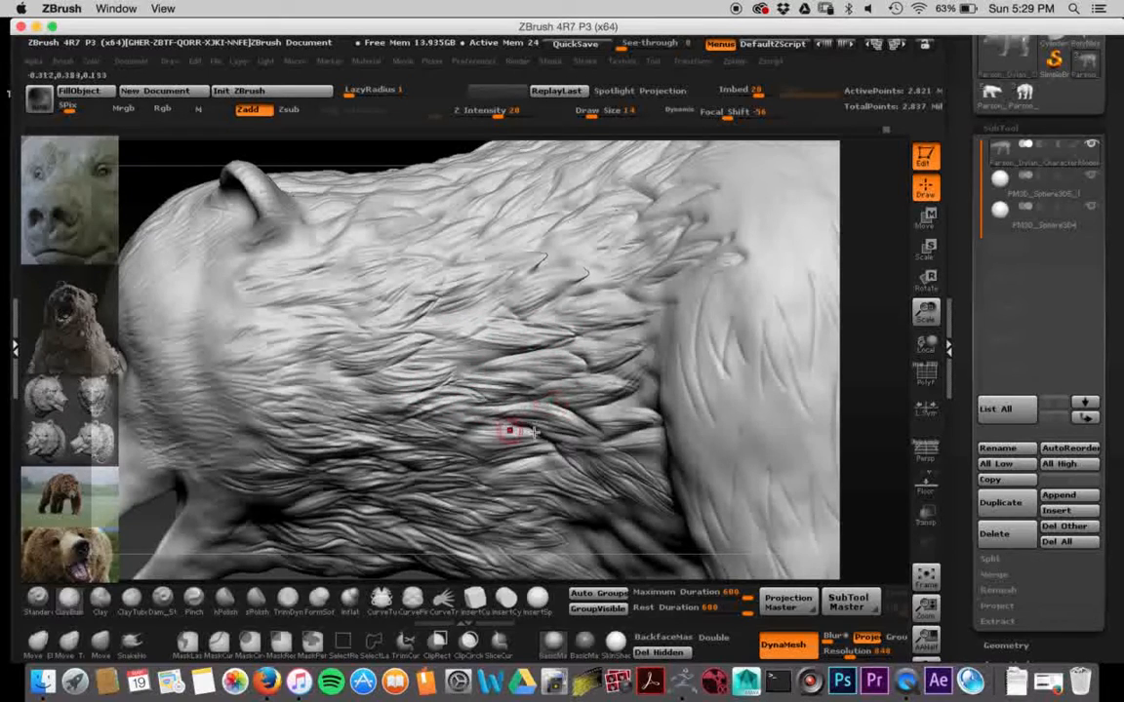
left_click_drag(318, 151, 573, 402)
mouse_move(532, 505)
left_mouse_down()
mouse_move(535, 376)
mouse_move(506, 457)
mouse_move(482, 482)
mouse_move(512, 356)
left_mouse_up()
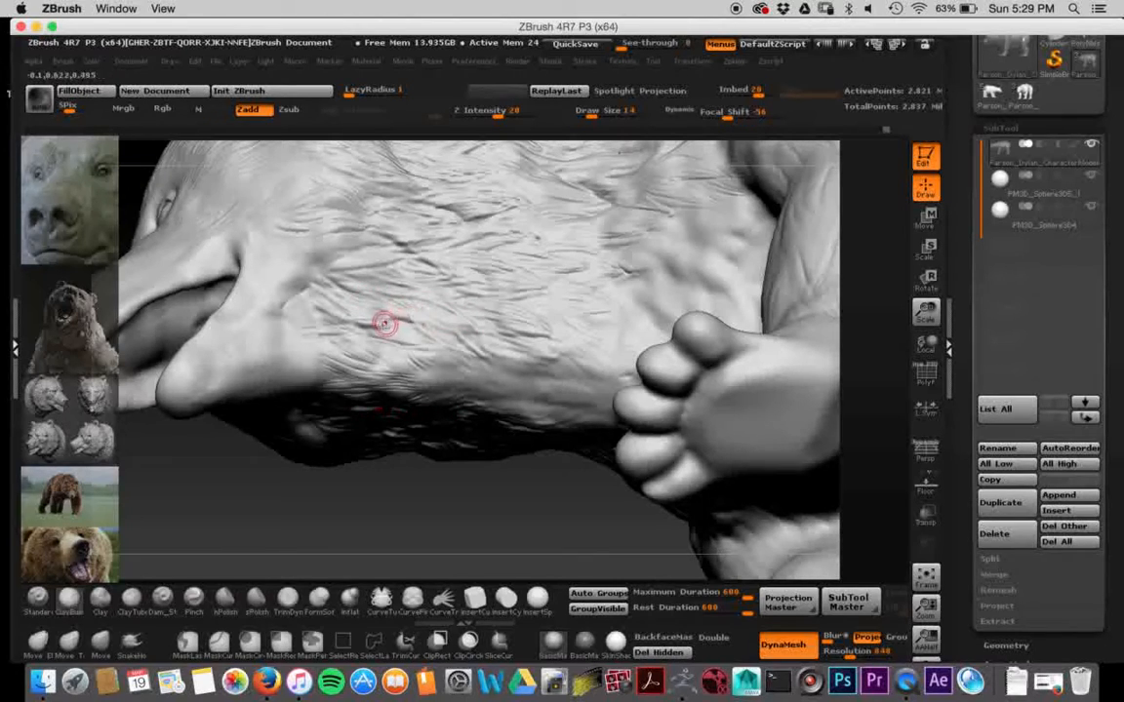
mouse_move(421, 494)
left_mouse_down()
mouse_move(444, 388)
mouse_move(429, 434)
mouse_move(464, 546)
mouse_move(420, 506)
mouse_move(431, 449)
mouse_move(510, 368)
left_mouse_up()
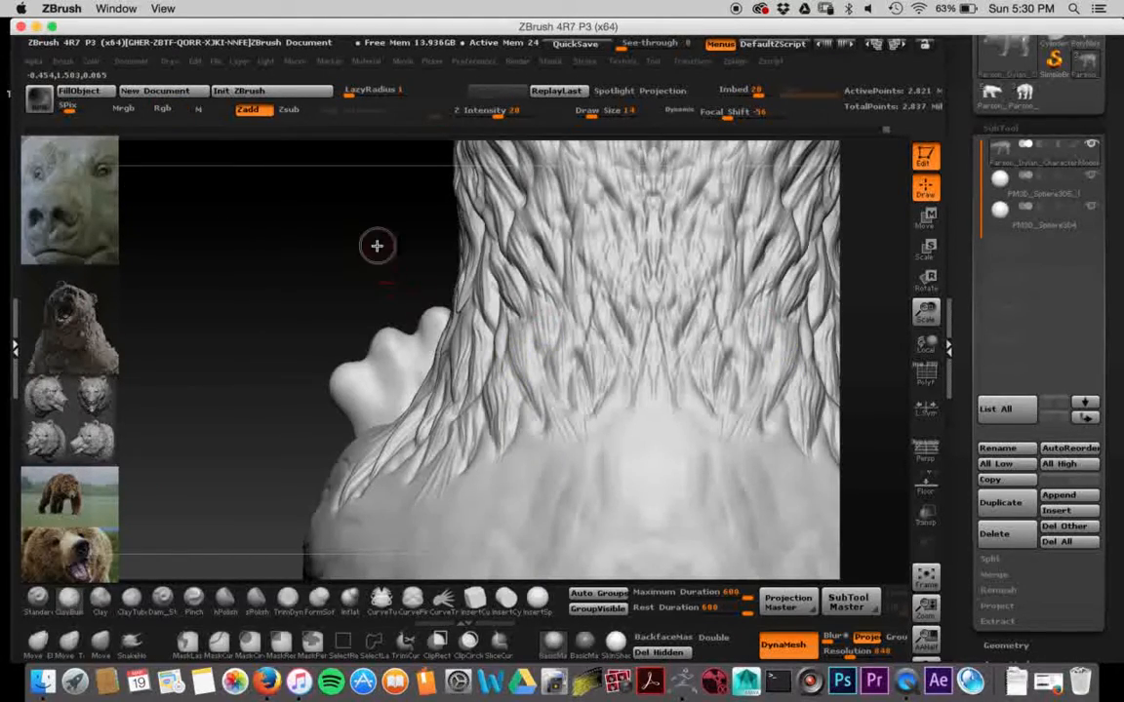
left_click_drag(376, 243, 365, 347)
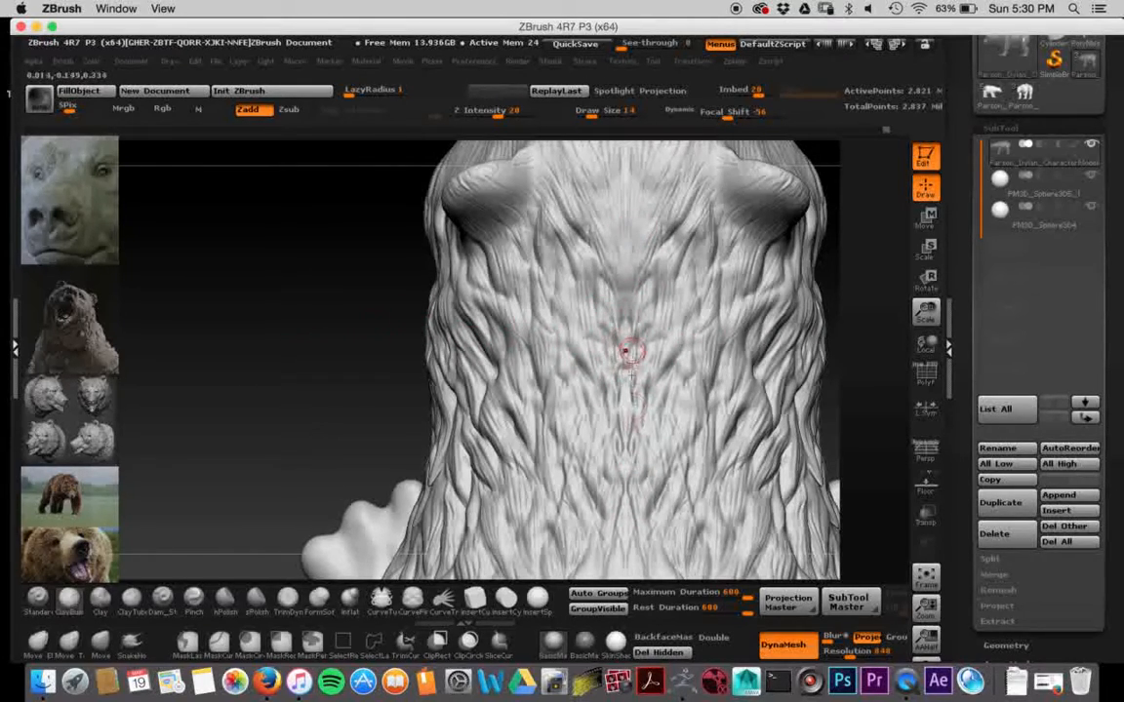
- Examine the whole bear's silhouette and fur coverage from both sides, the front and the rear
left_click_drag(281, 313, 367, 267)
left_click_drag(611, 197, 548, 117, "alt")
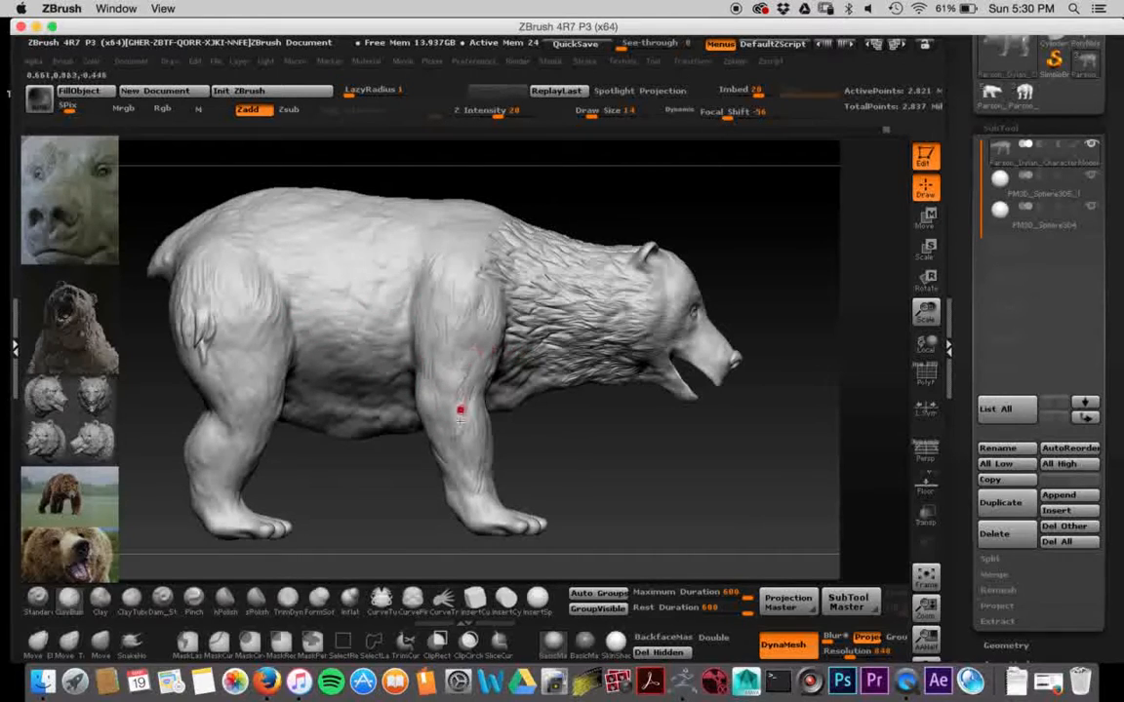
left_click_drag(566, 461, 589, 522)
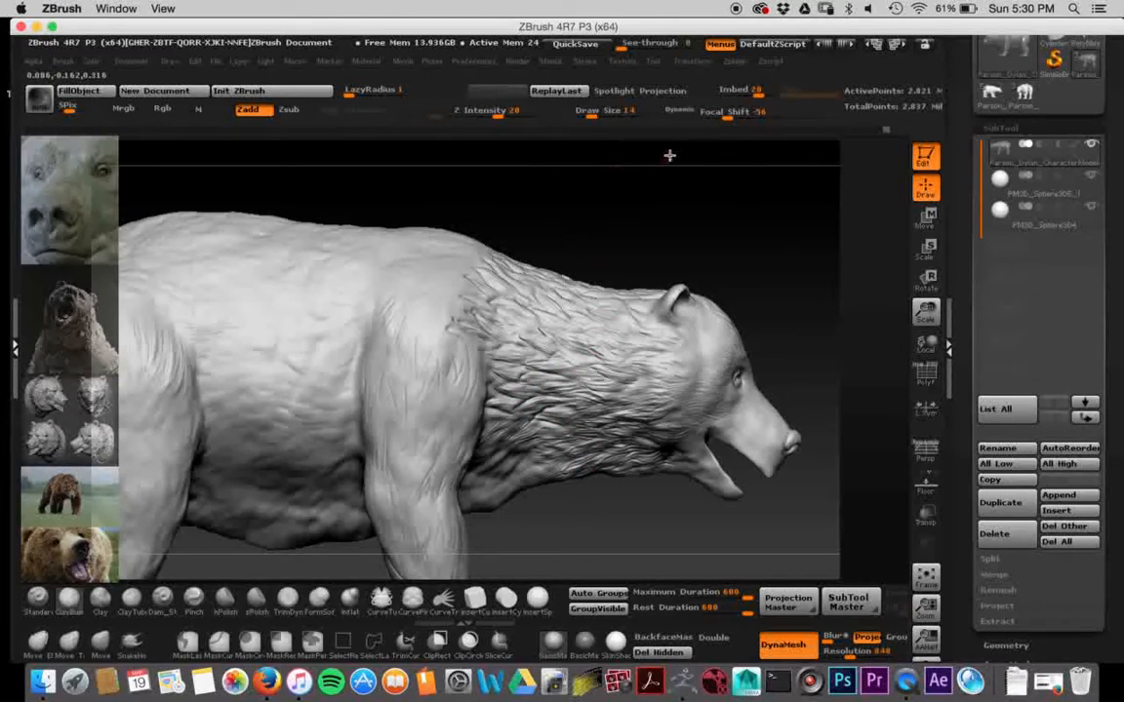
left_click_drag(721, 222, 652, 217)
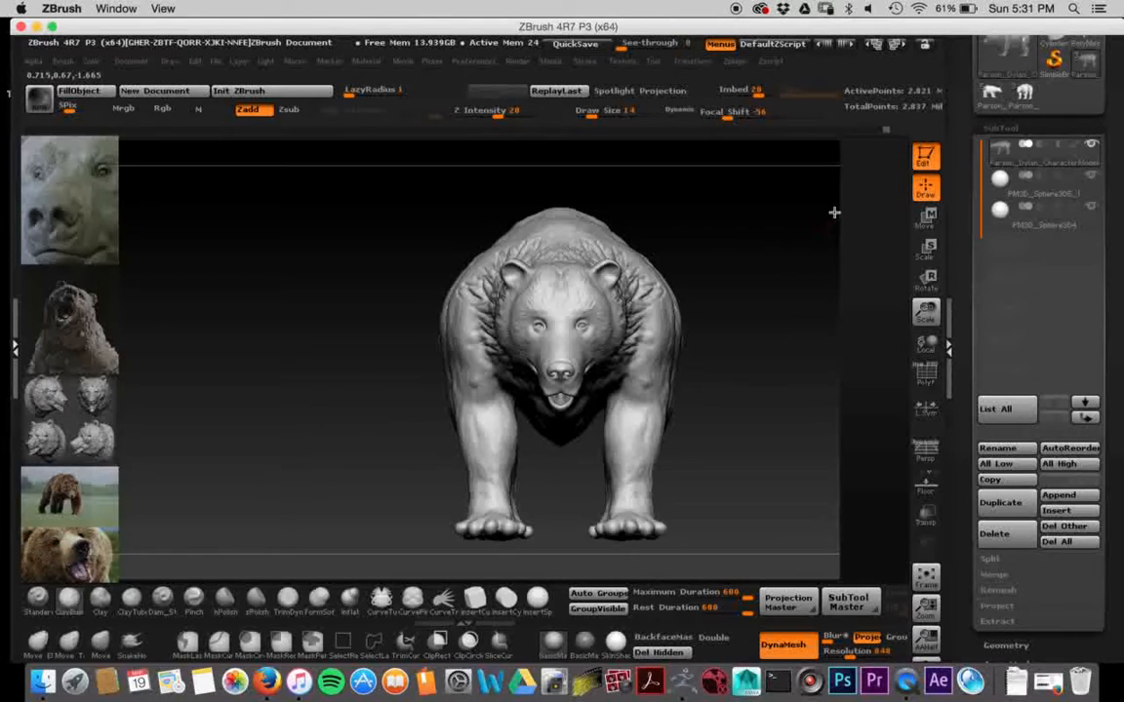
left_click_drag(752, 313, 720, 306)
left_click_drag(399, 239, 330, 220)
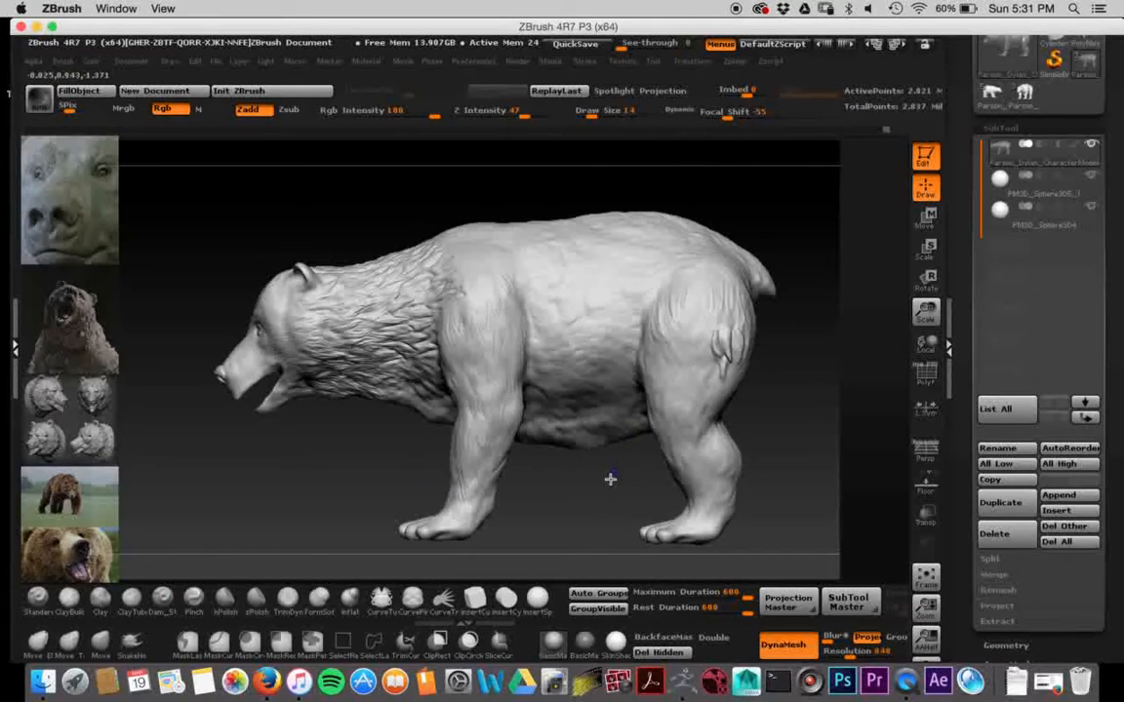
mouse_move(599, 466)
left_mouse_down()
mouse_move(624, 469)
mouse_move(587, 466)
mouse_move(632, 477)
left_mouse_up()
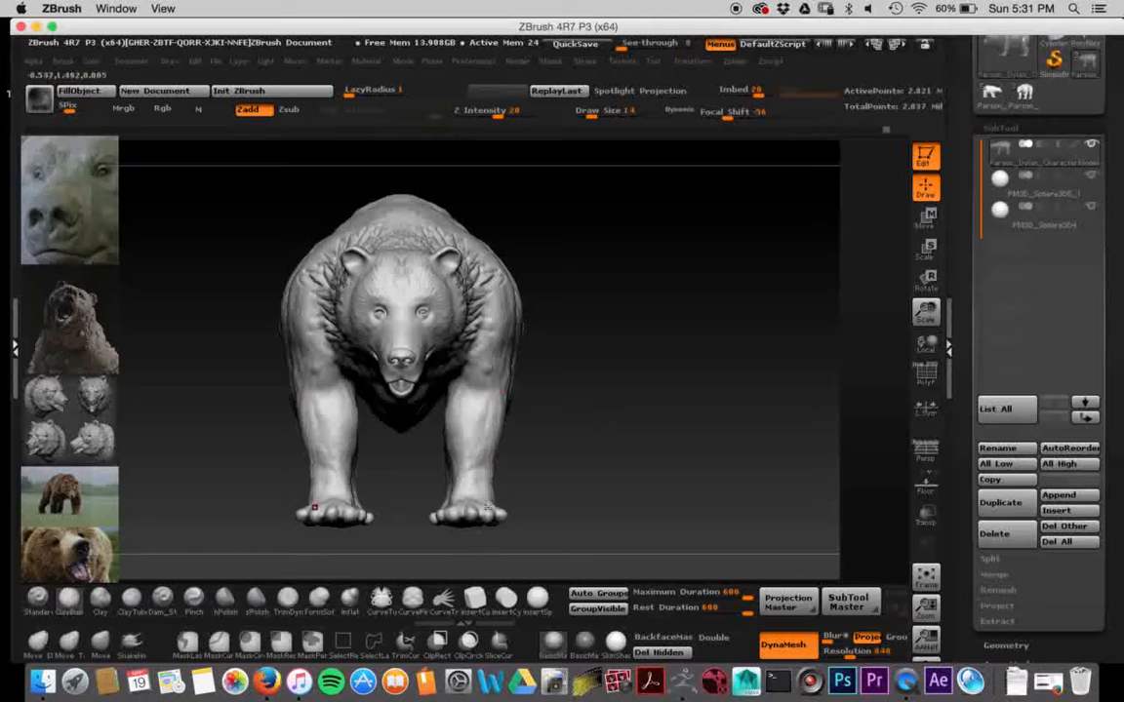
left_click_drag(583, 435, 519, 413)
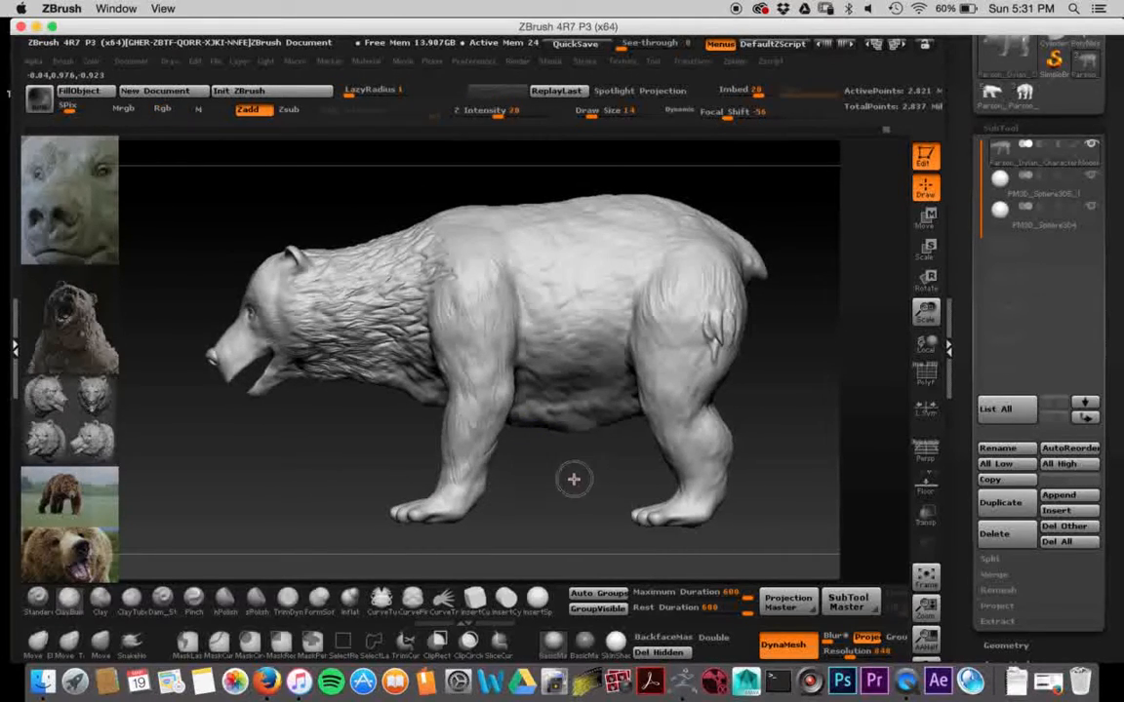
left_click_drag(579, 477, 684, 446)
left_click_drag(736, 409, 694, 408)
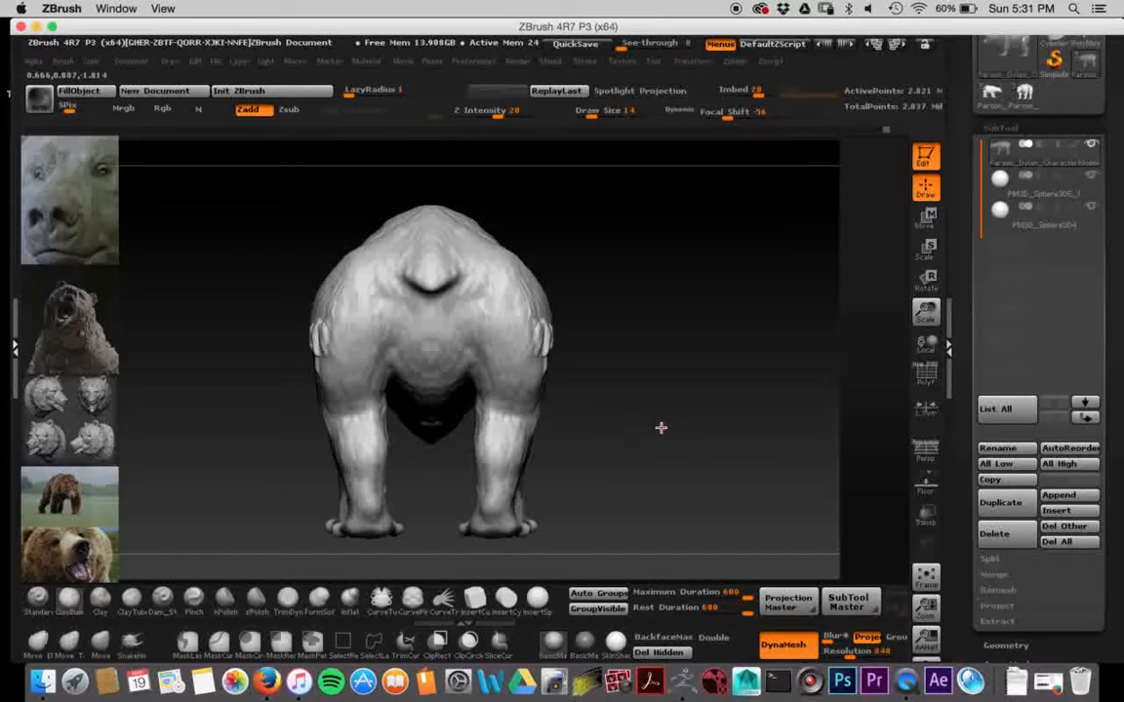
mouse_move(664, 423)
left_mouse_down()
mouse_move(645, 419)
mouse_move(664, 424)
left_mouse_up()
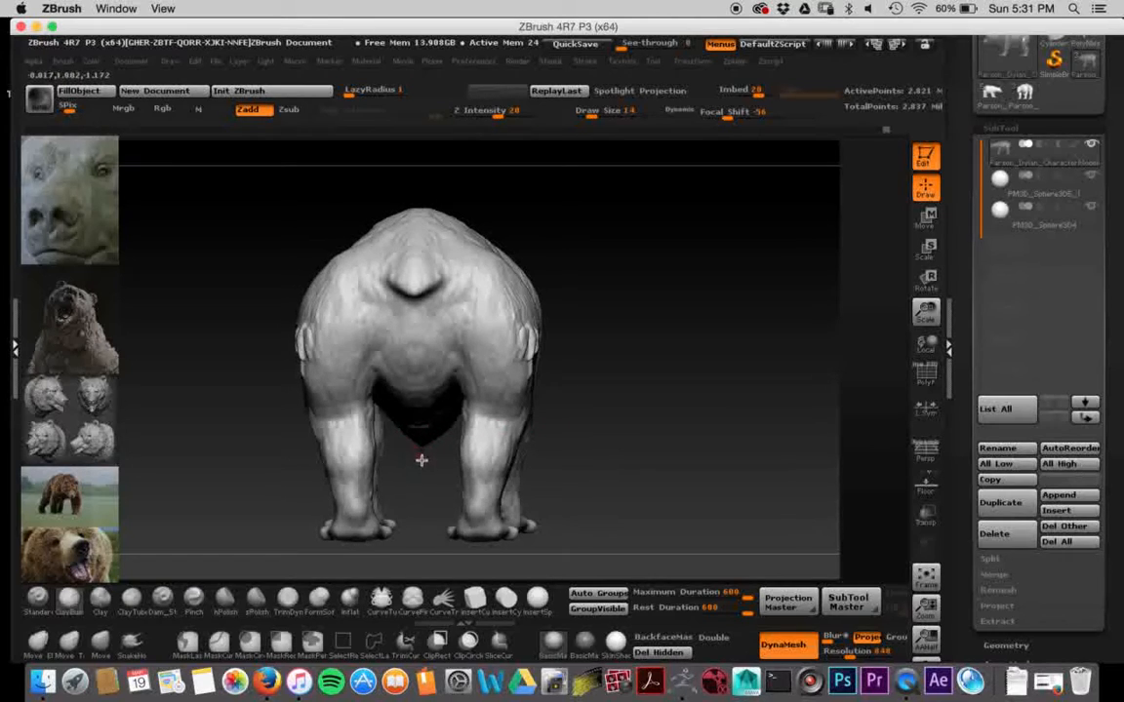
left_click_drag(659, 365, 609, 367)
left_click_drag(502, 416, 654, 421)
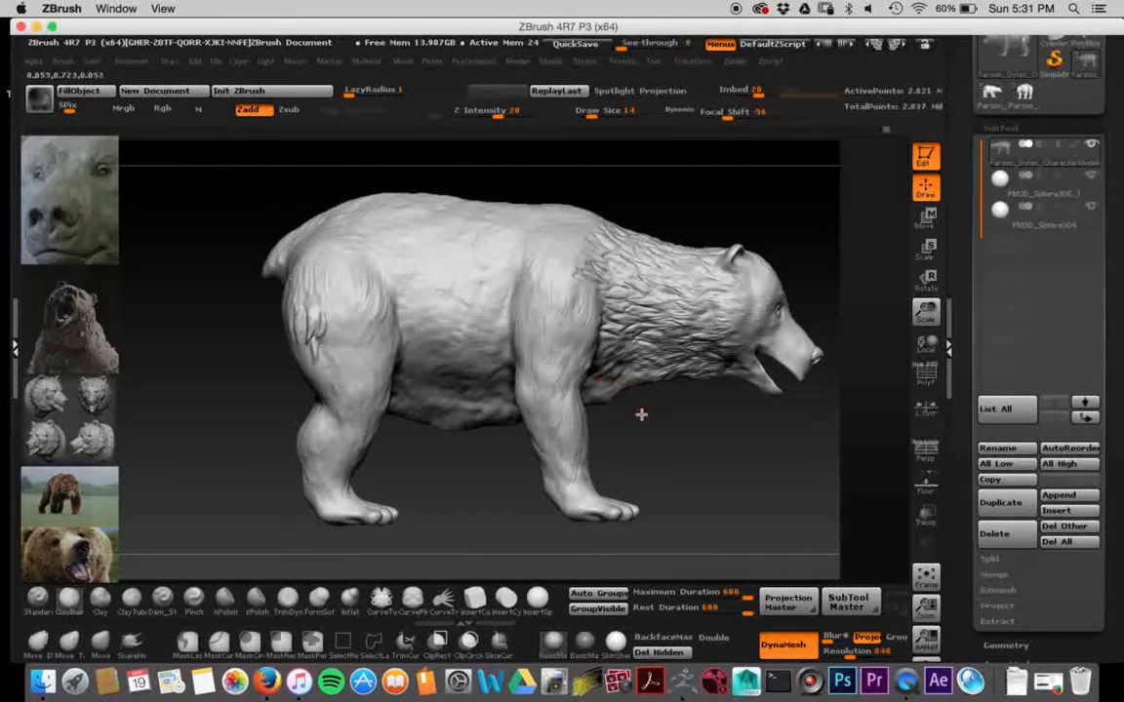
- Examine how the neck fur meets the shoulders and head in front, three-quarter, elevated and side views of the bear
left_click_drag(677, 434, 624, 432)
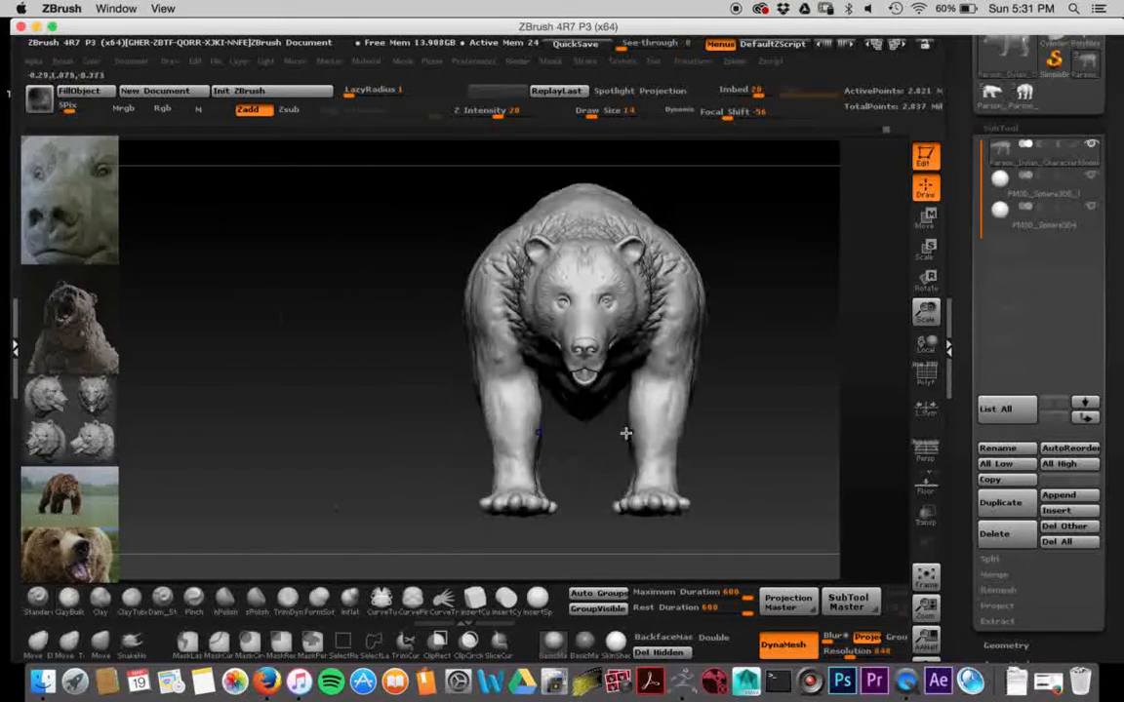
left_click_drag(456, 442, 496, 444)
left_click_drag(649, 452, 634, 448)
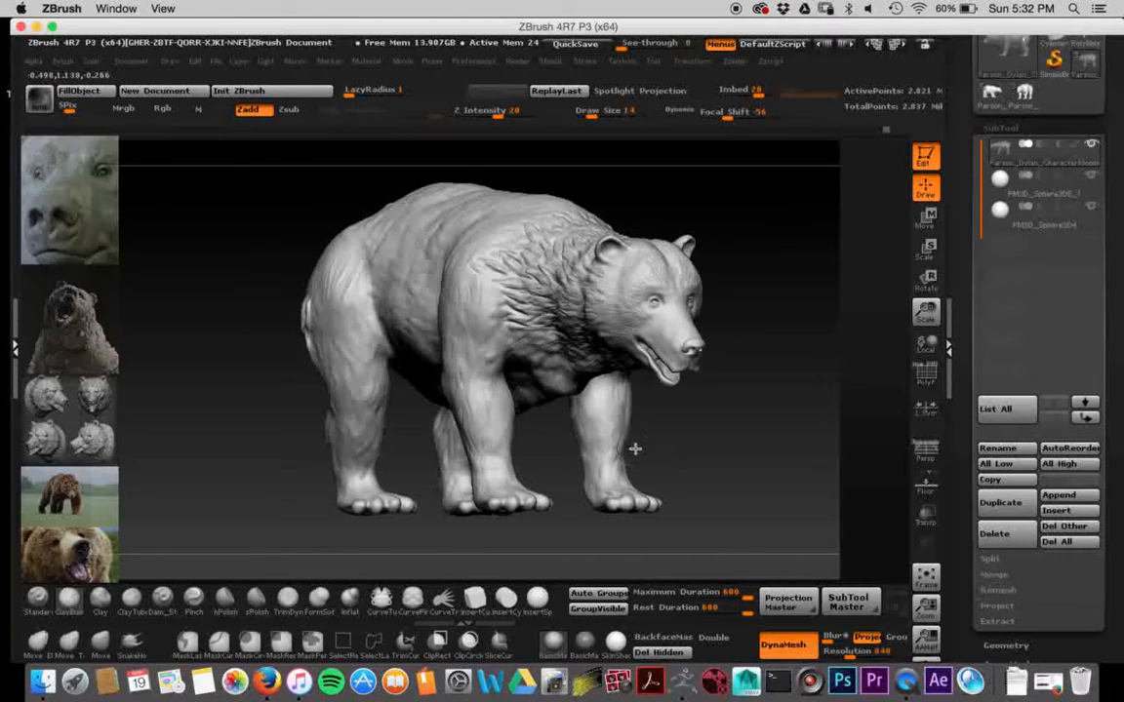
left_click_drag(547, 450, 552, 474)
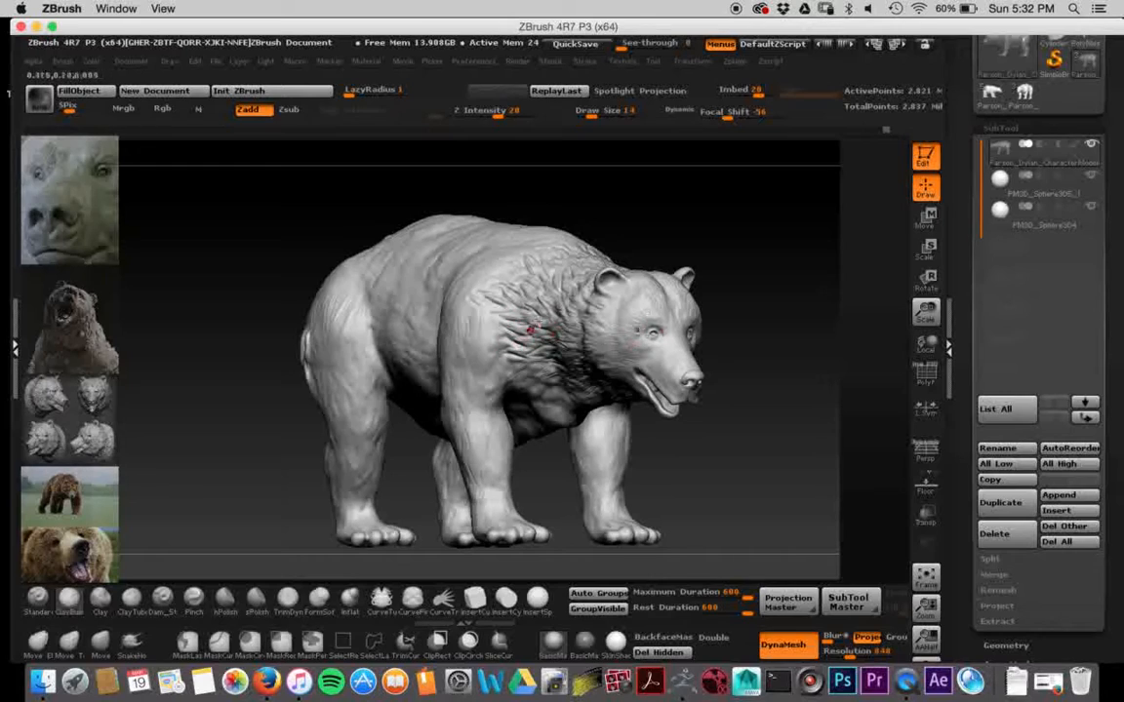
left_click_drag(602, 241, 649, 235)
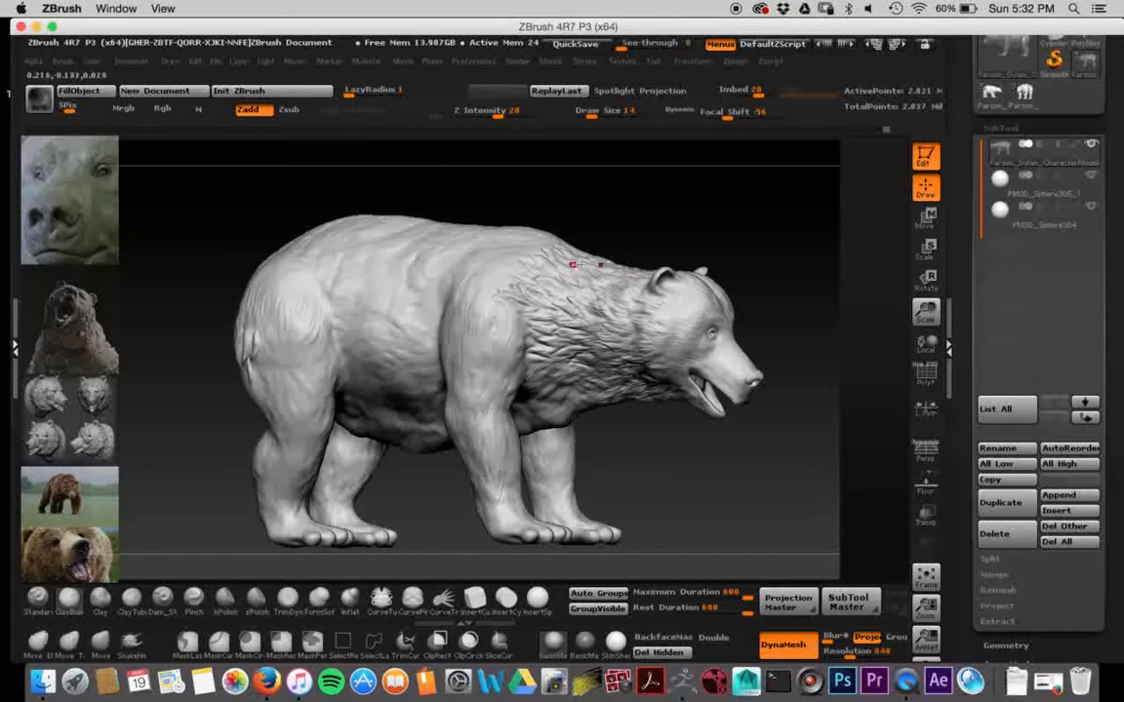
left_click_drag(645, 244, 610, 298)
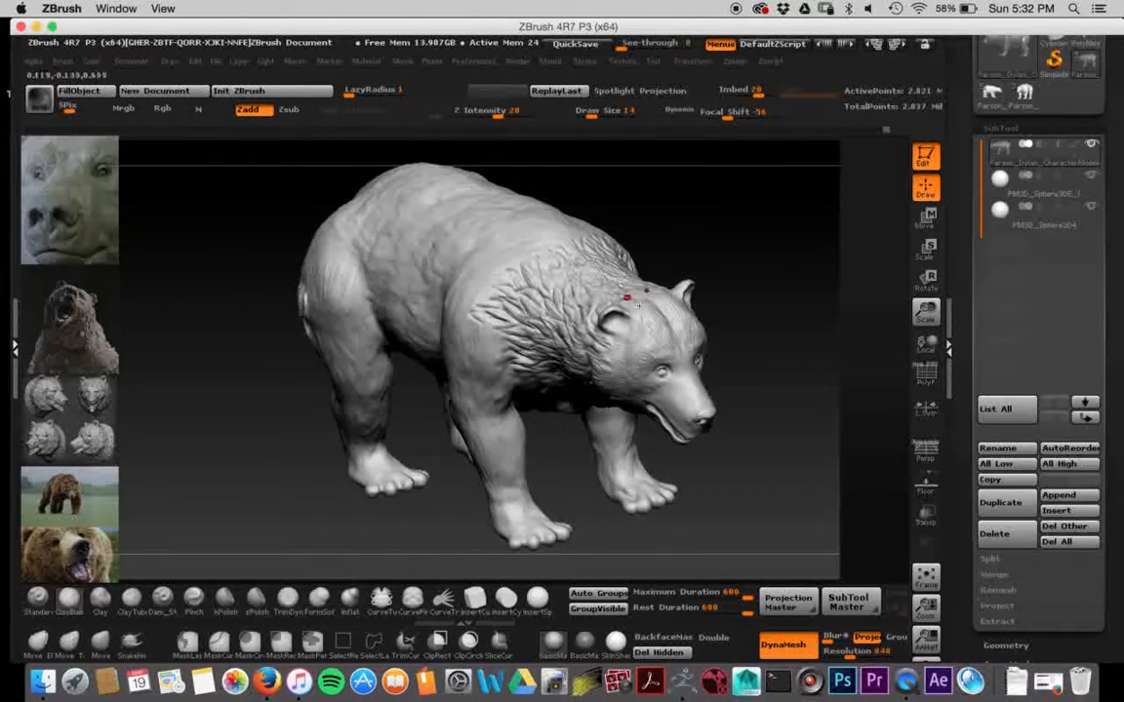
left_click_drag(693, 255, 715, 198)
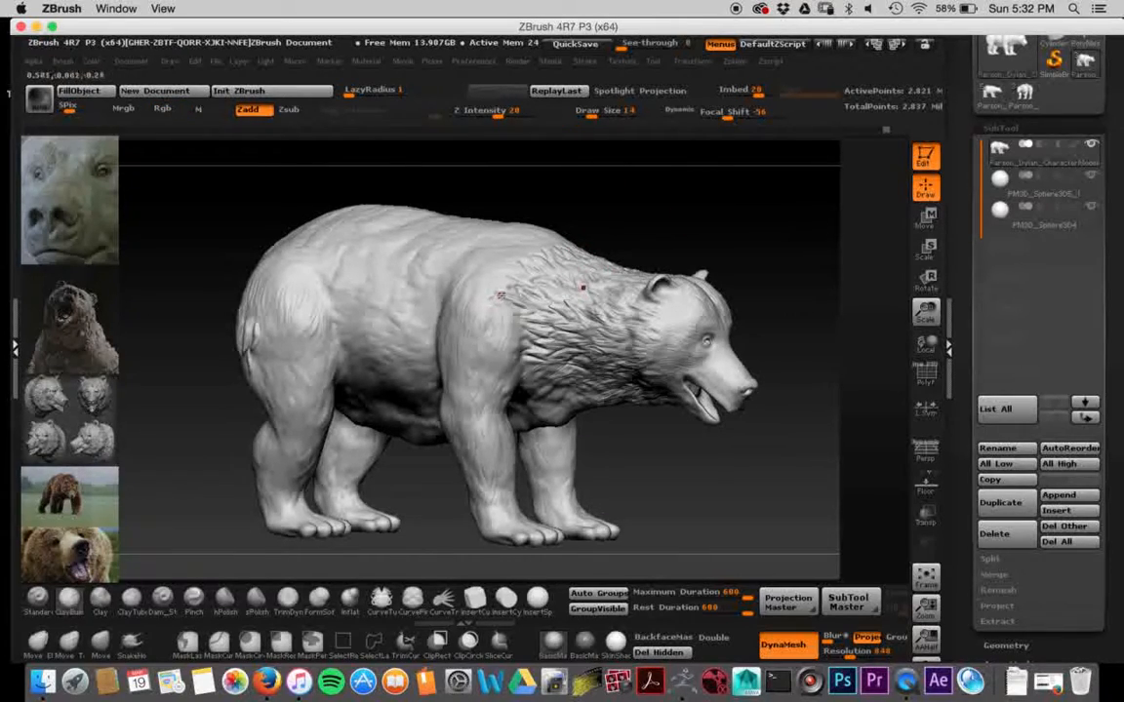
left_click_drag(624, 226, 629, 223)
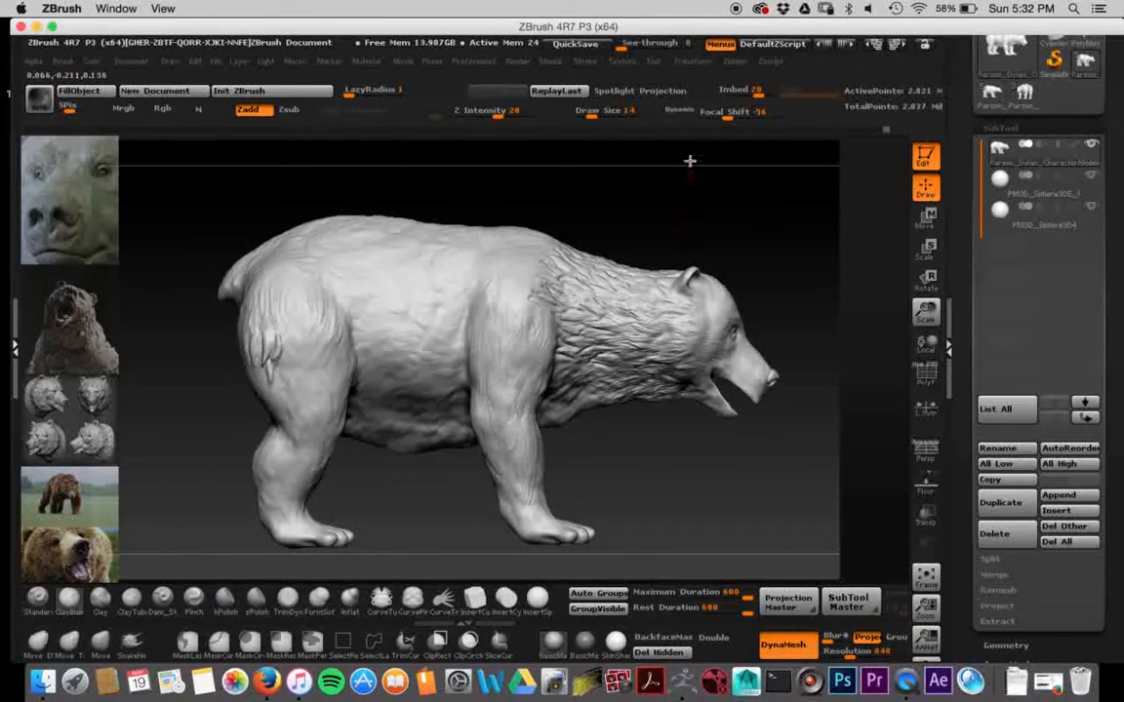